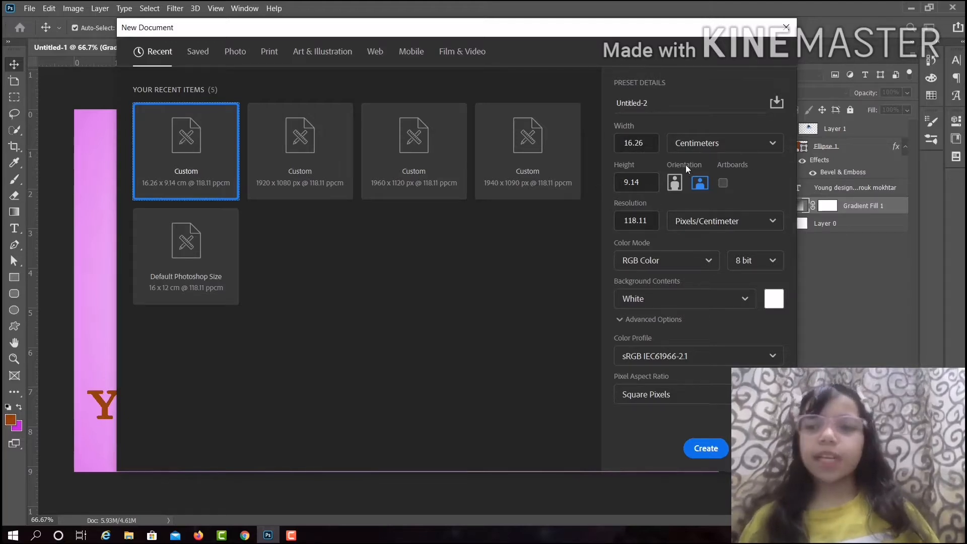
Create a new 16.26 × 9.14 cm RGB document at 118.11 pixels/centimeter with a white background and artboards enabled.
click(722, 183)
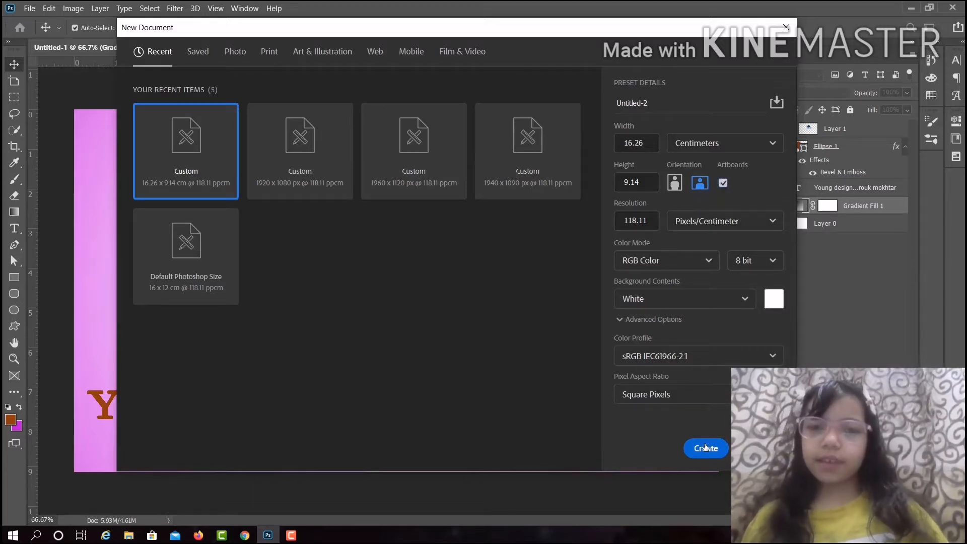
click(705, 448)
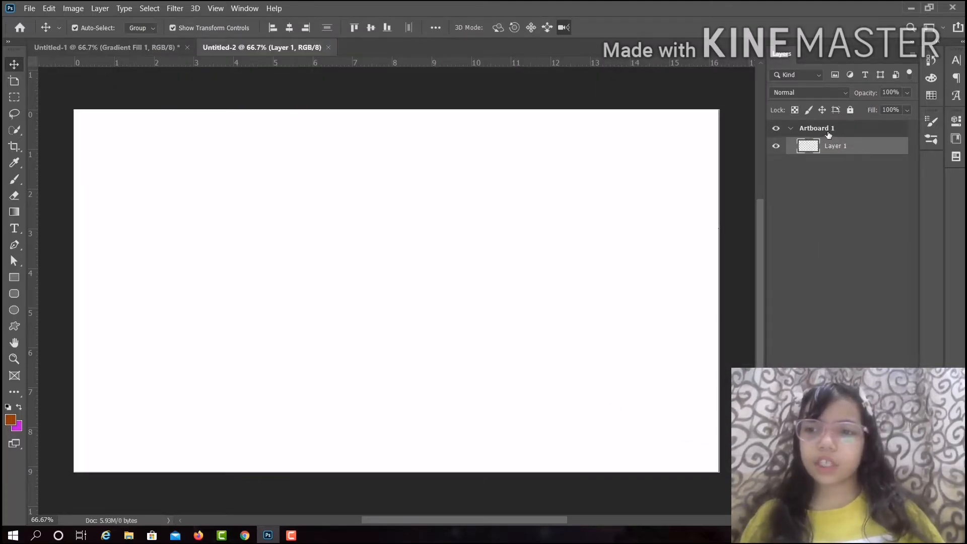
click(791, 129)
click(791, 128)
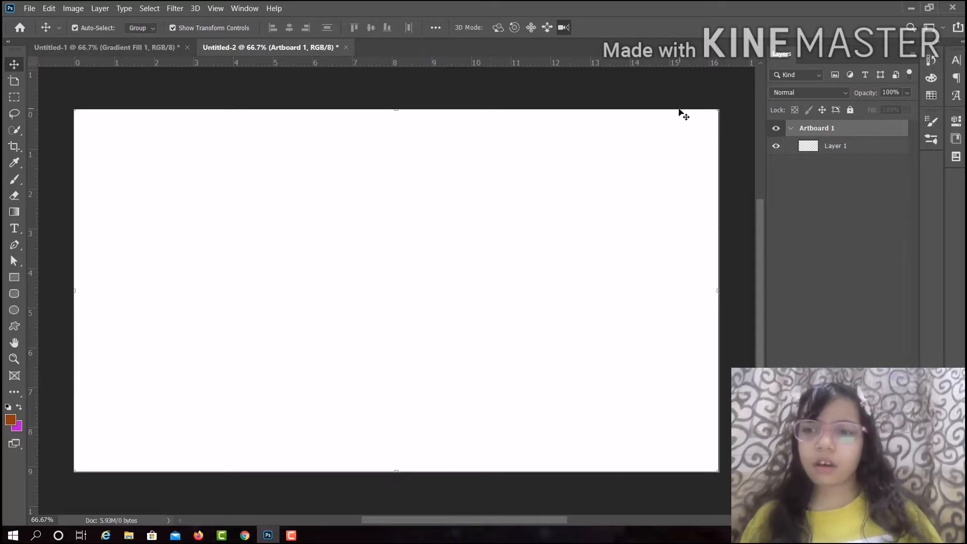
click(790, 130)
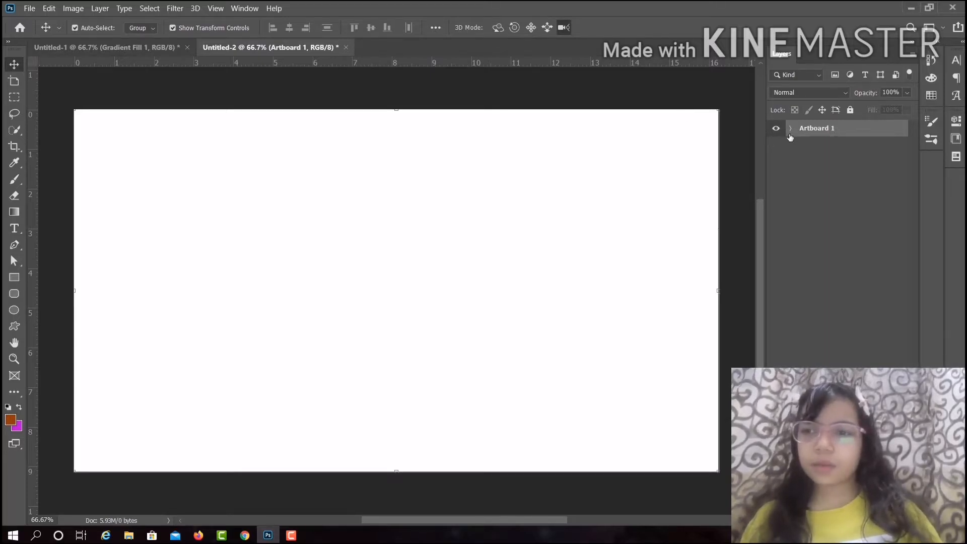
click(790, 132)
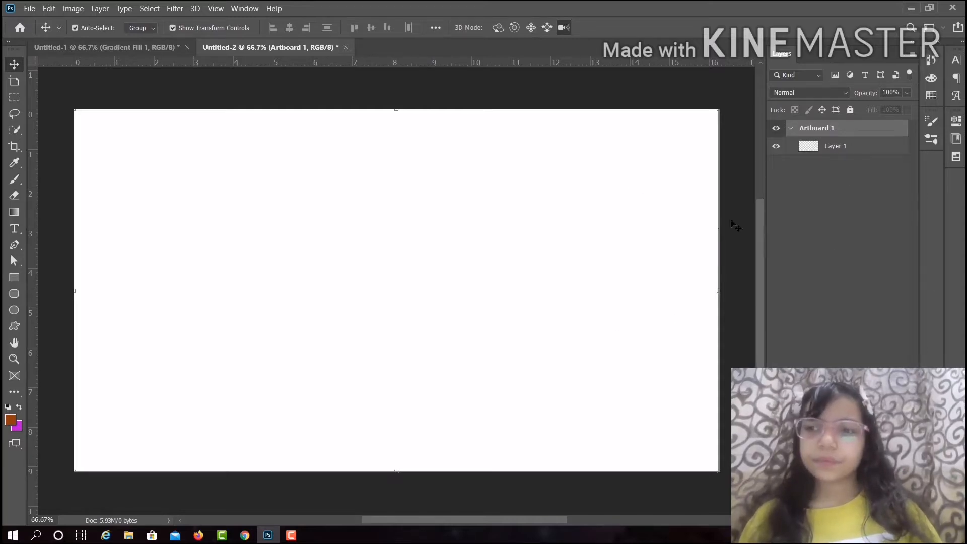
Select Layer 1 in the artboard and set the foreground color to the purple of the background color, #c012da.
click(885, 150)
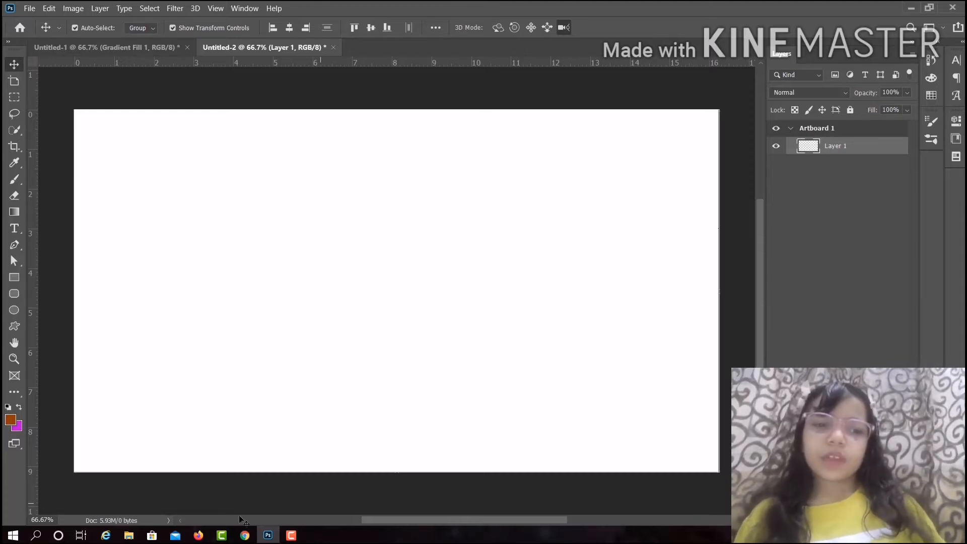
click(10, 421)
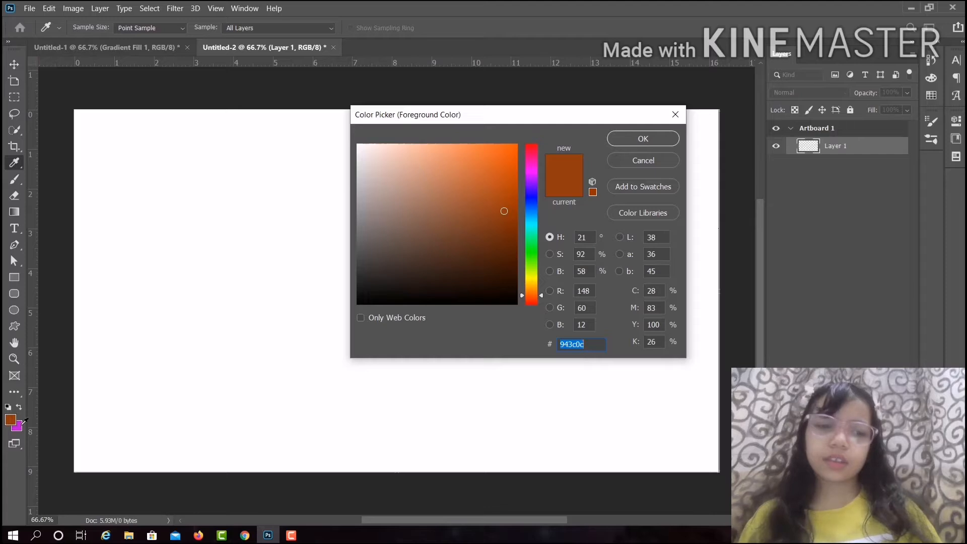
click(20, 427)
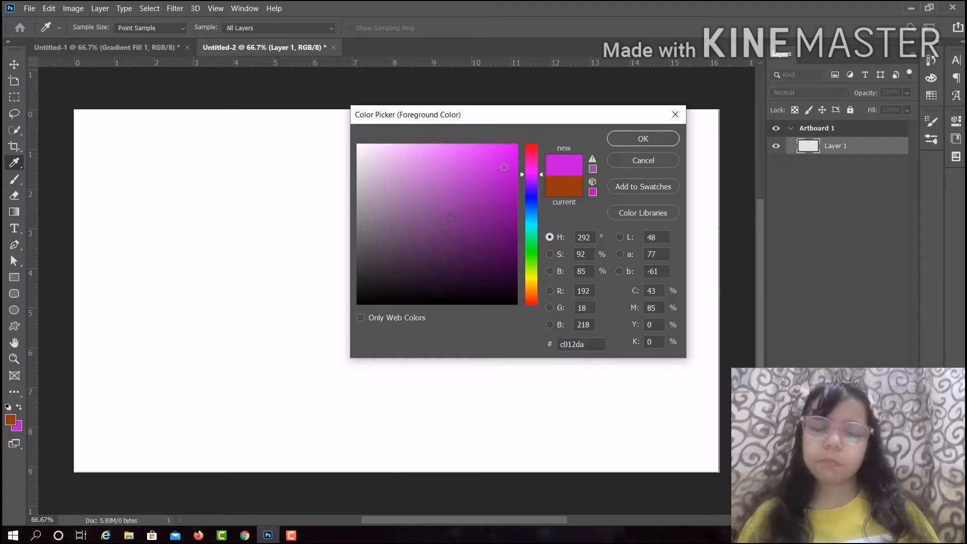
click(643, 140)
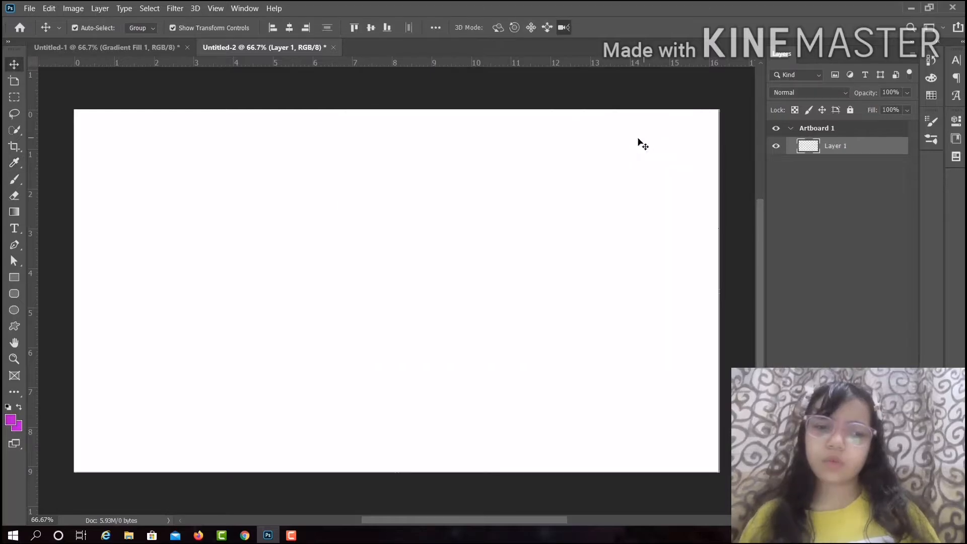
click(19, 428)
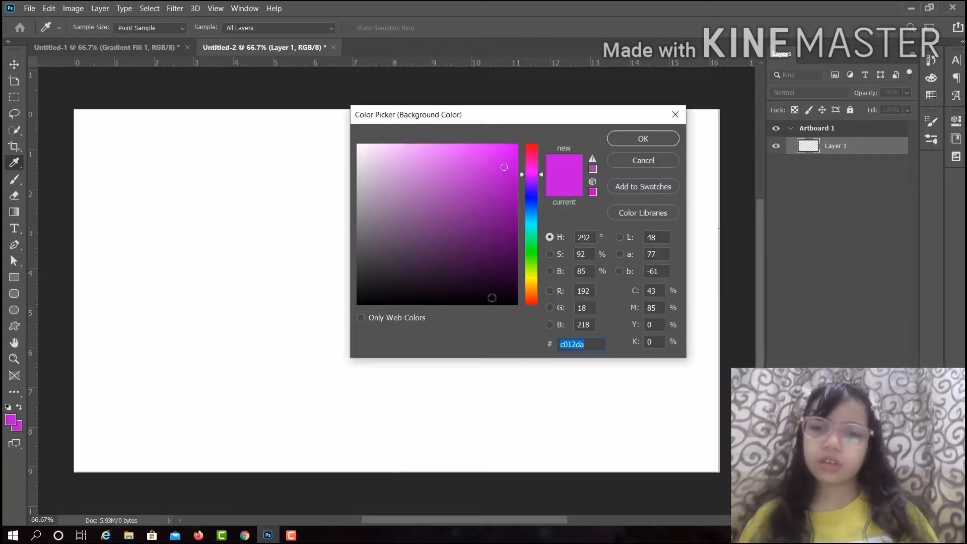
click(637, 140)
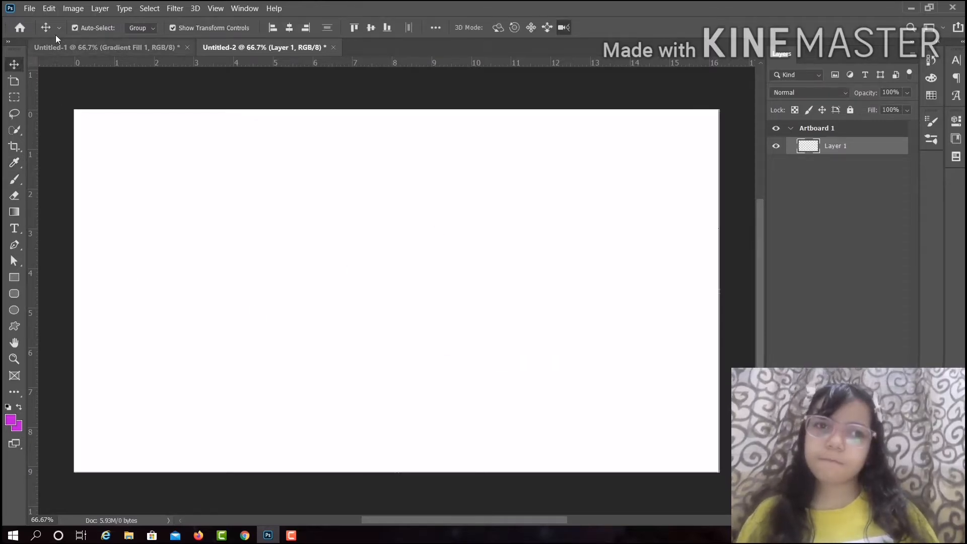
click(49, 8)
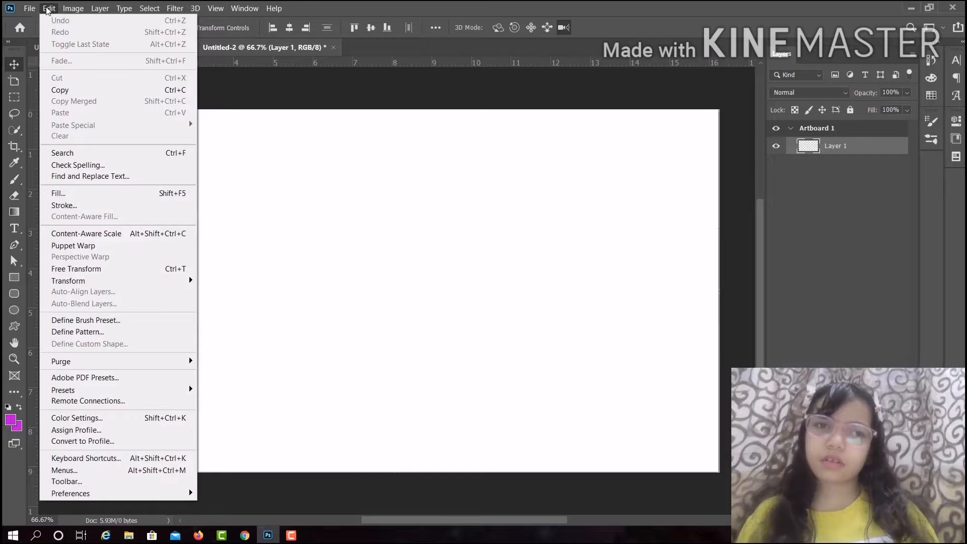
click(49, 9)
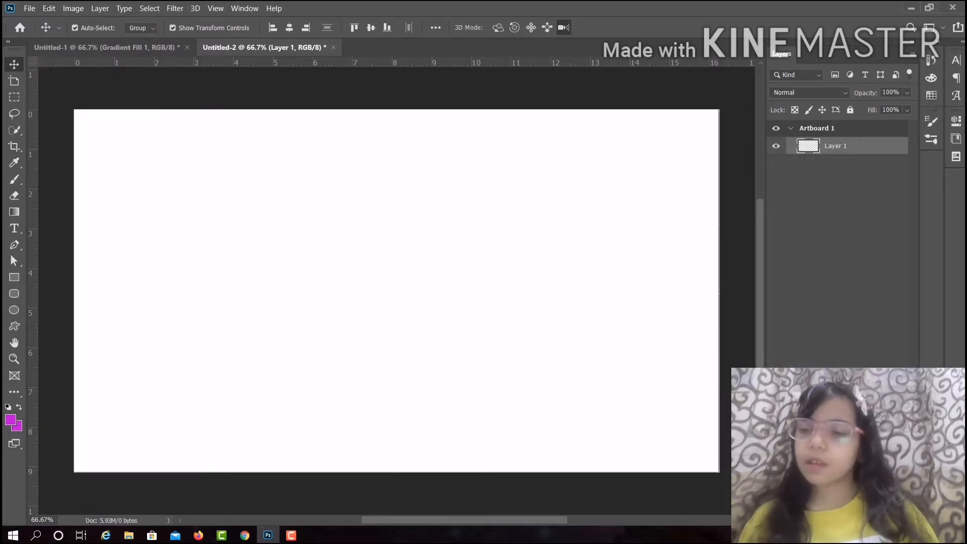
Add a gradient fill layer in the foreground purple with Radial style, reversed, and with alignment to the layer disabled.
click(851, 377)
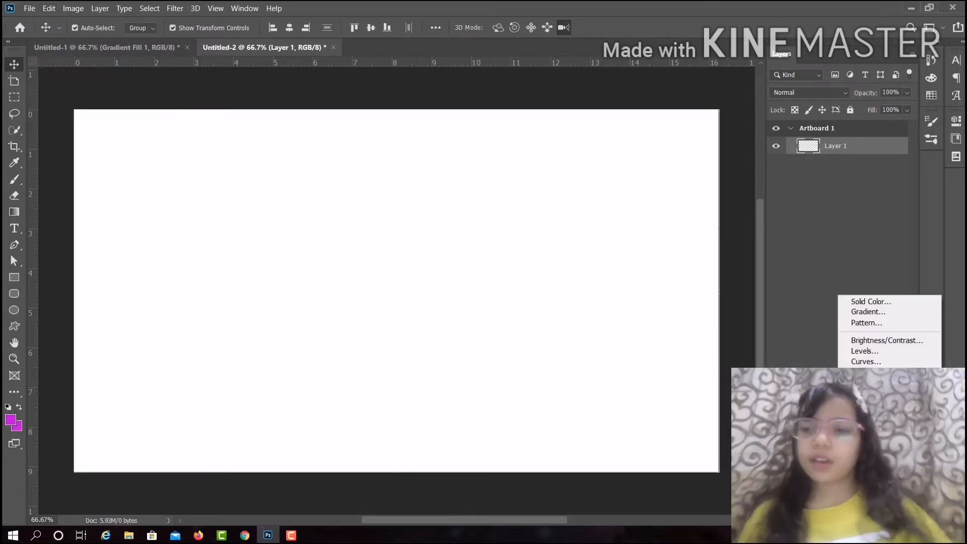
click(853, 312)
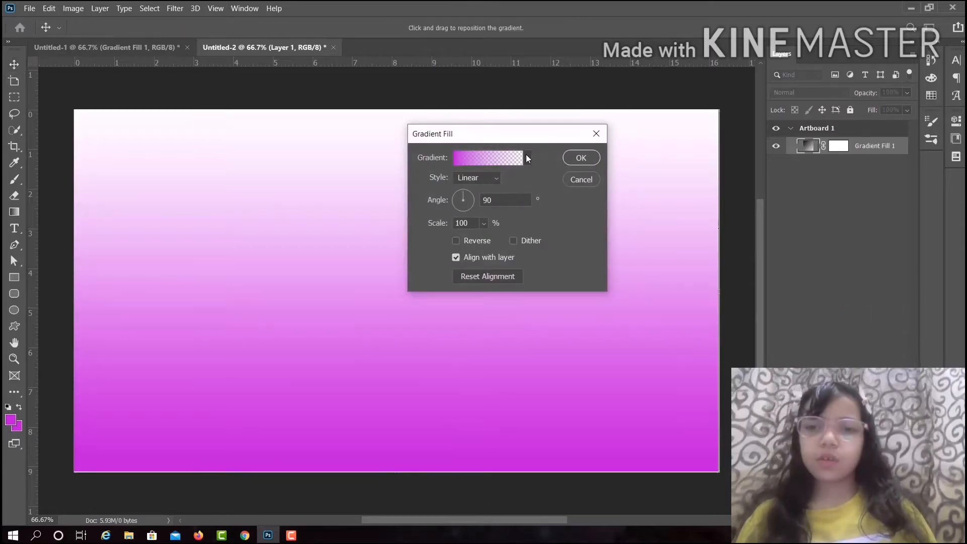
click(490, 177)
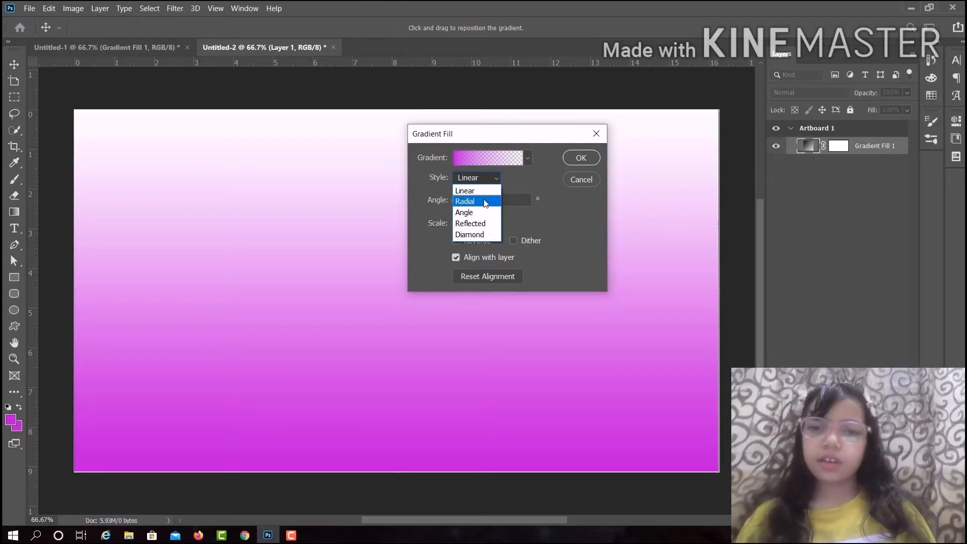
click(485, 201)
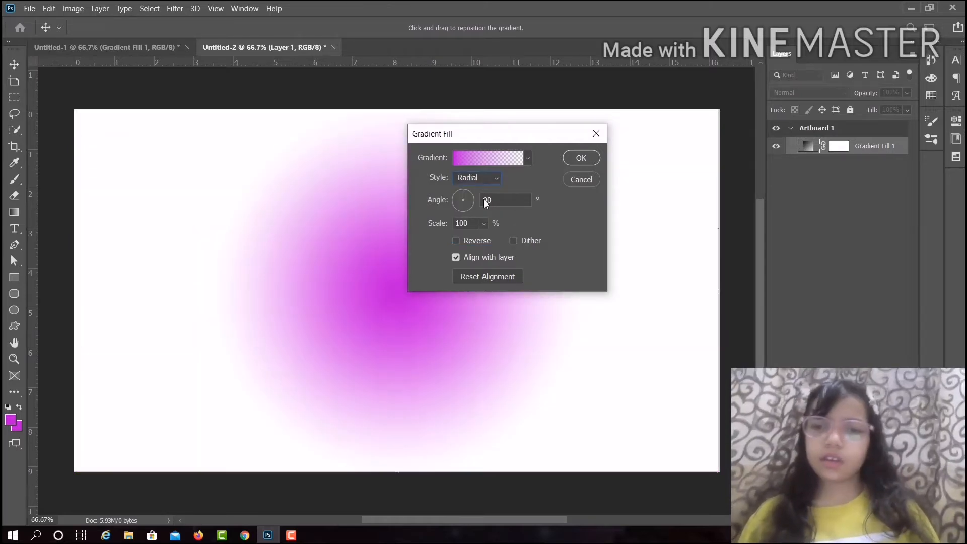
click(455, 240)
click(461, 254)
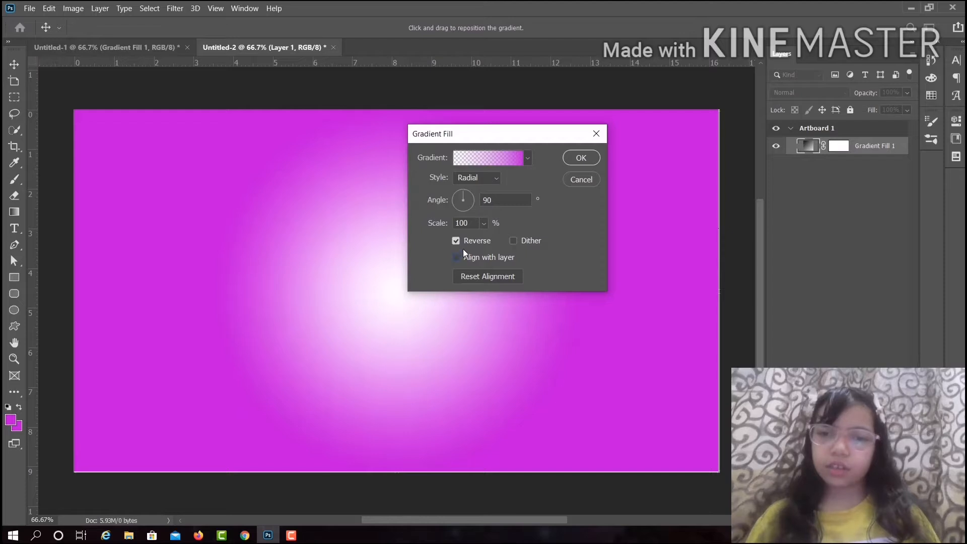
Enlarge the radial gradient's scale to 341% and apply the gradient fill.
click(484, 223)
mouse_move(484, 239)
mouse_down()
mouse_move(511, 237)
mouse_move(497, 238)
mouse_up()
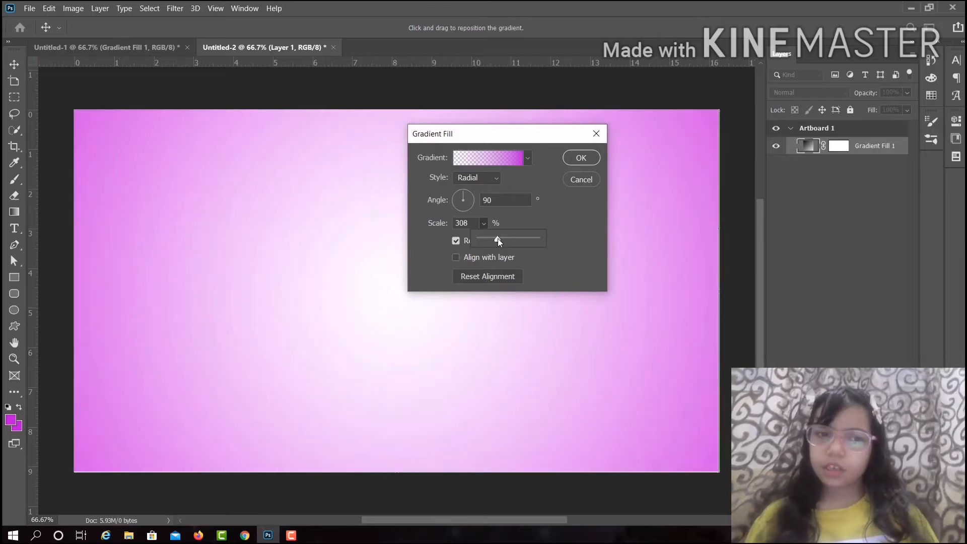
click(503, 240)
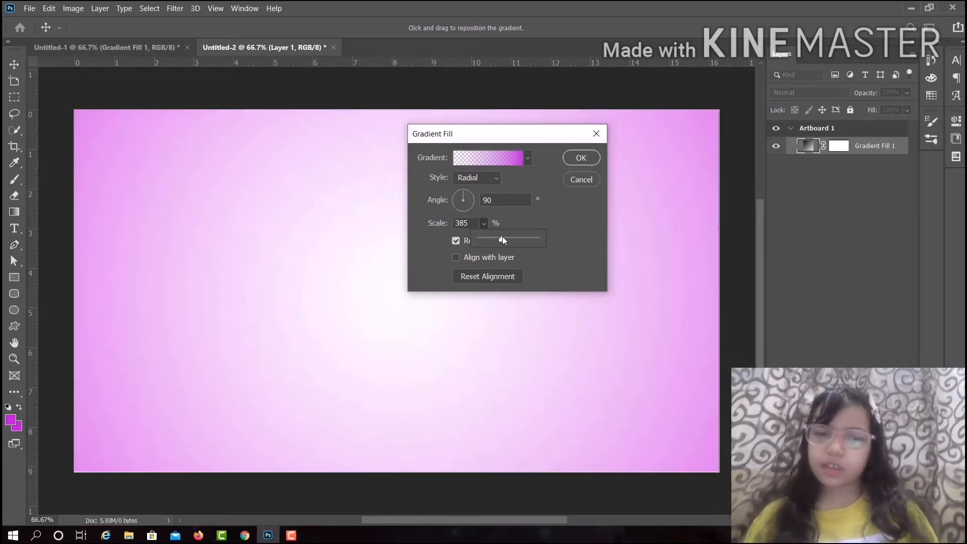
drag(501, 240, 500, 240)
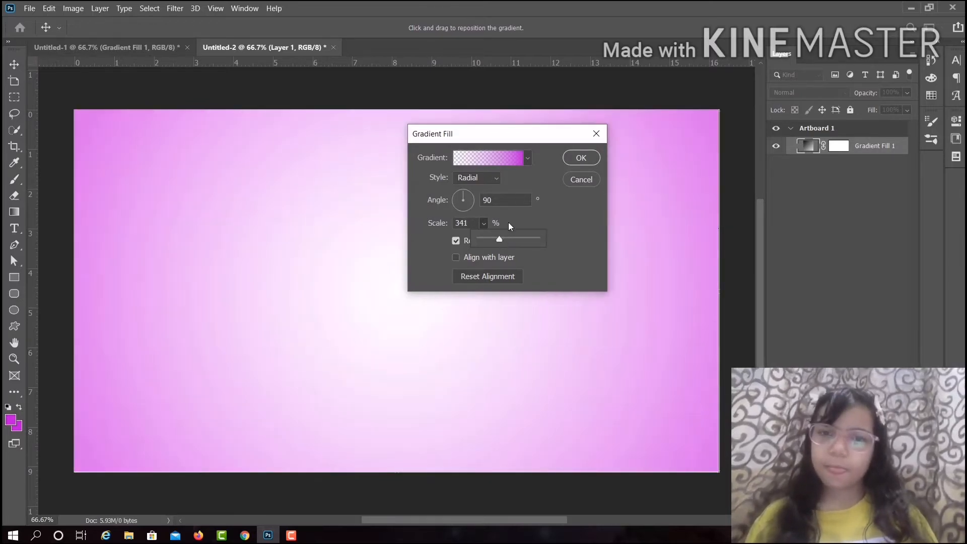
click(571, 160)
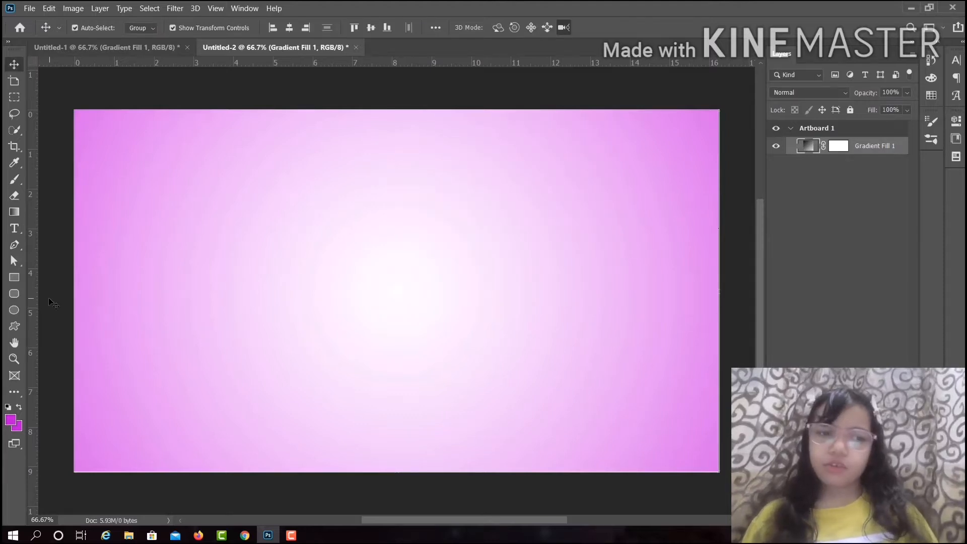
Draw a brown-filled ellipse without stroke, about 675 × 743 px, in the upper middle of the artboard.
click(14, 311)
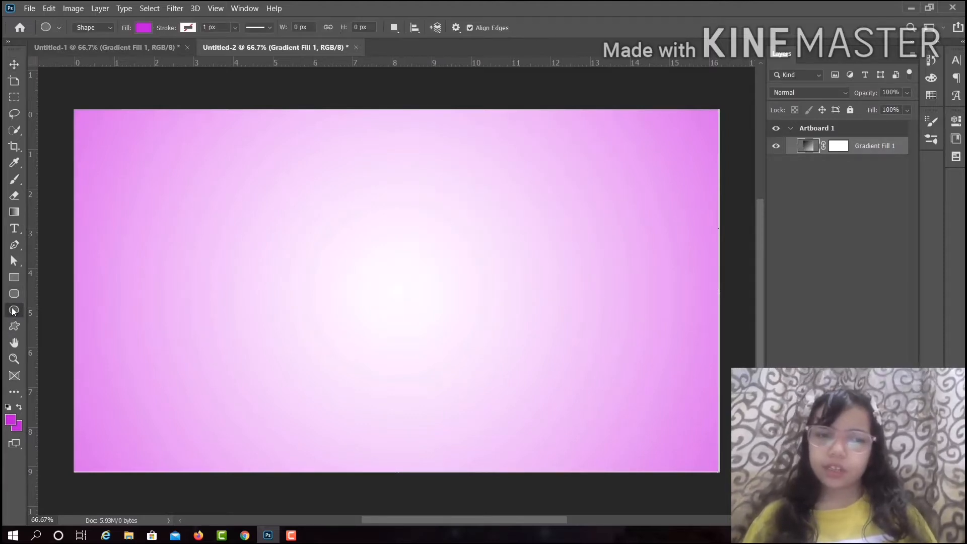
click(143, 29)
click(76, 94)
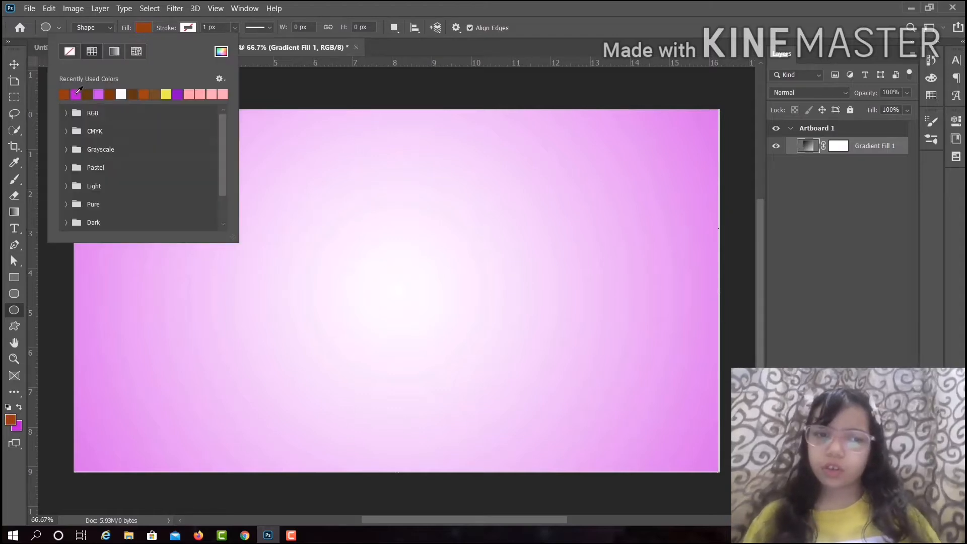
click(570, 155)
drag(563, 148, 337, 398)
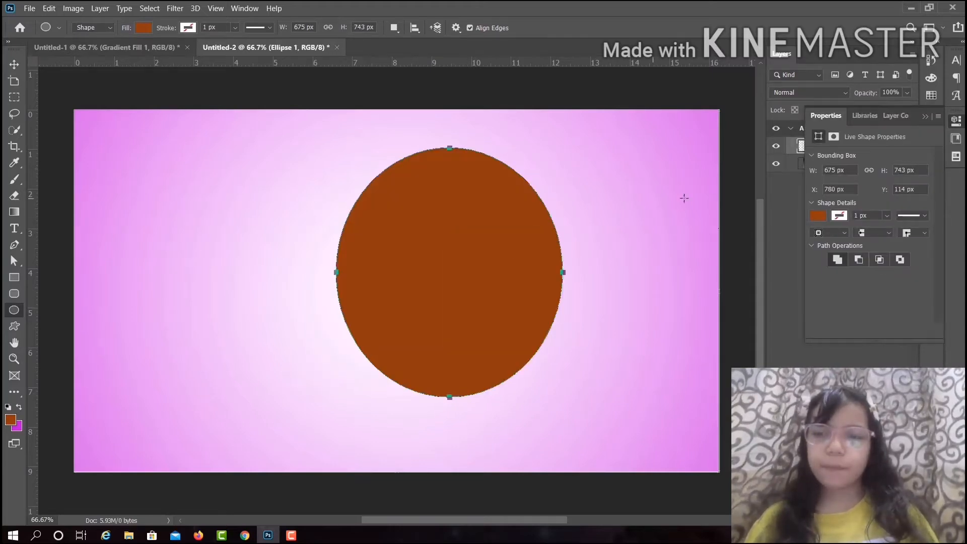
click(924, 117)
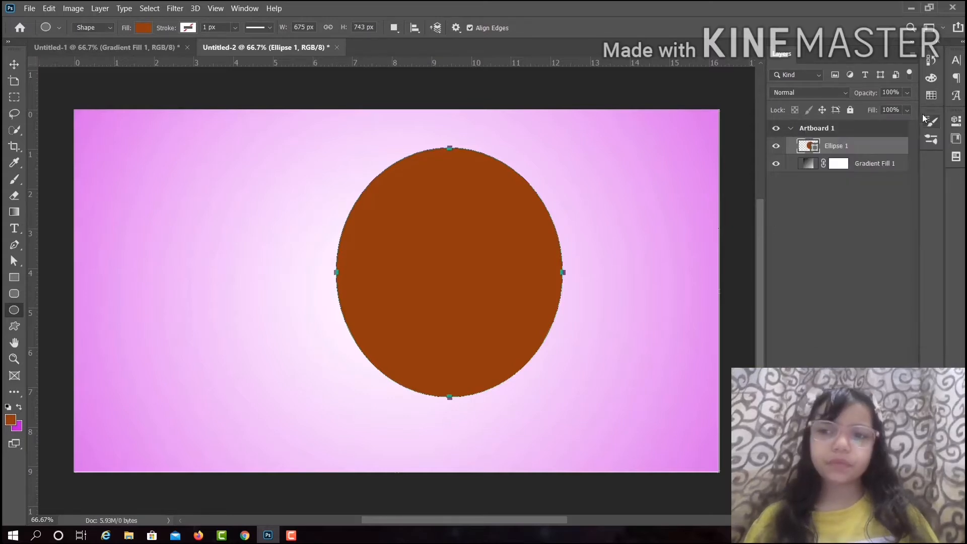
Enable the Bevel & Emboss effect on the ellipse layer, including its Contour and Texture options.
double_click(870, 149)
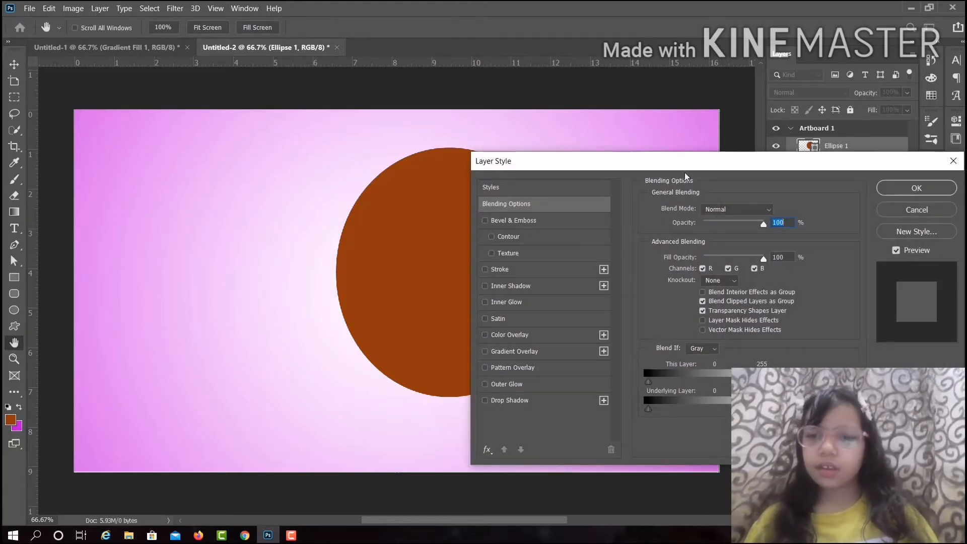
click(485, 221)
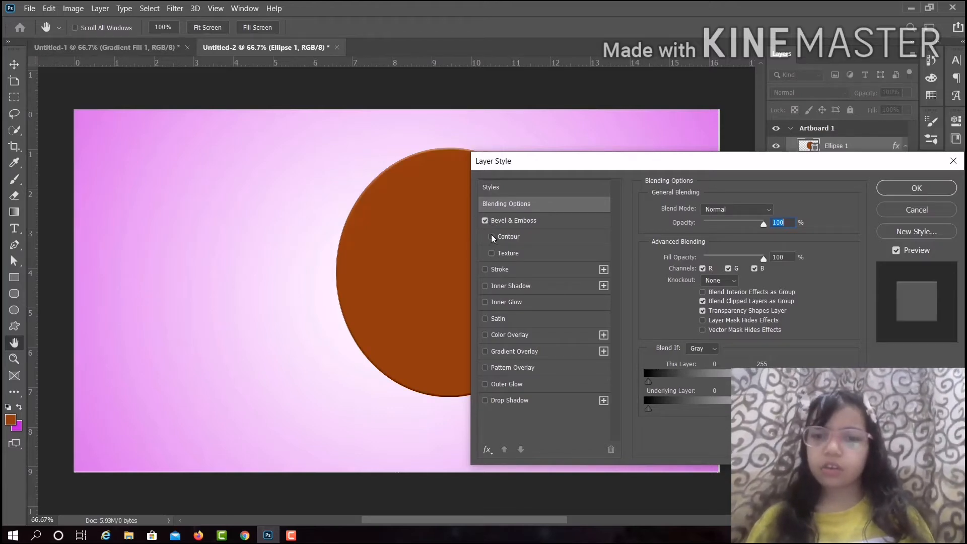
click(491, 238)
click(491, 254)
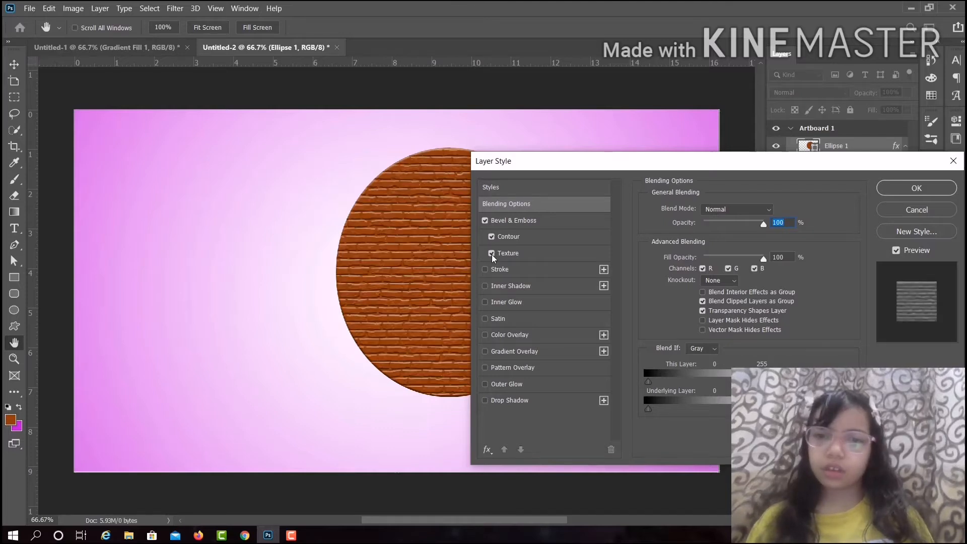
Compare several texture patterns on the ellipse with the whole shape in view, and choose the dark wooden plank pattern.
click(532, 259)
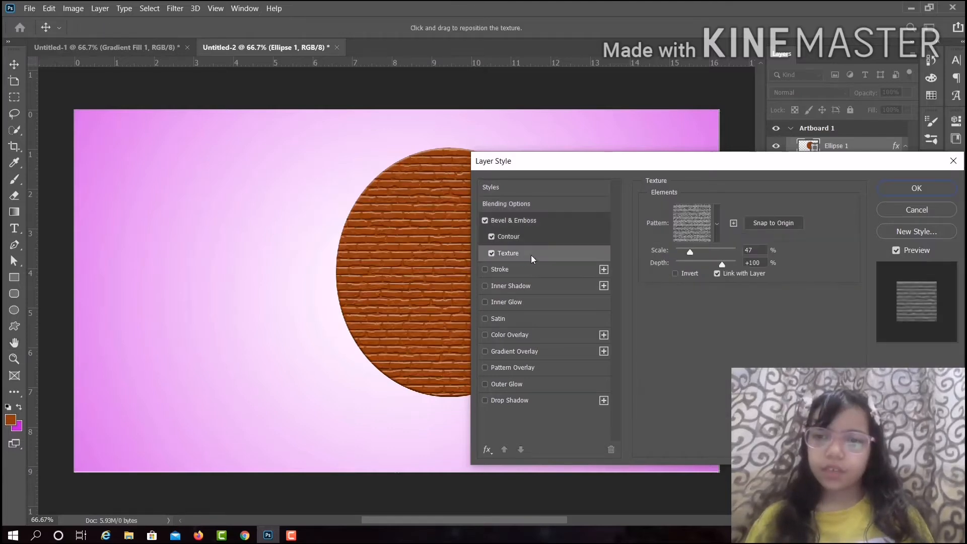
click(717, 224)
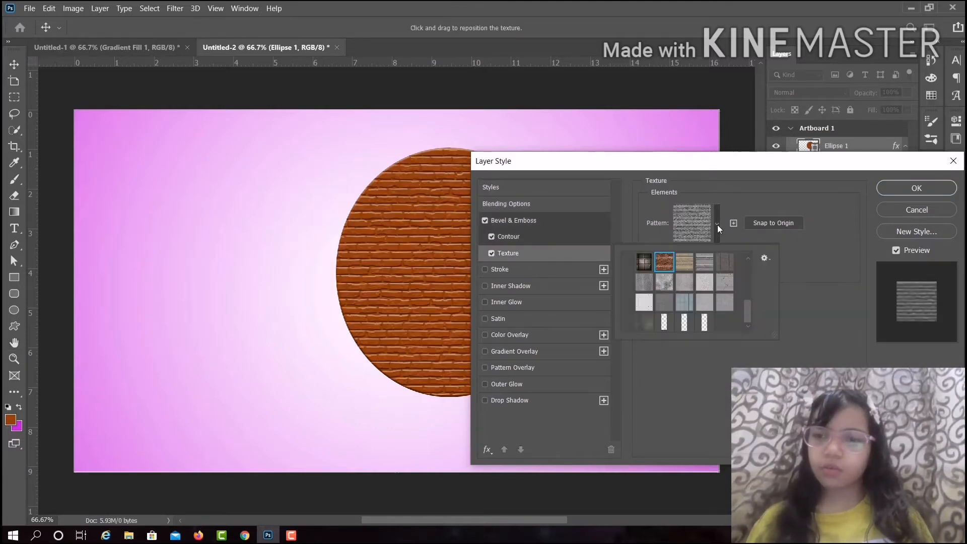
click(646, 263)
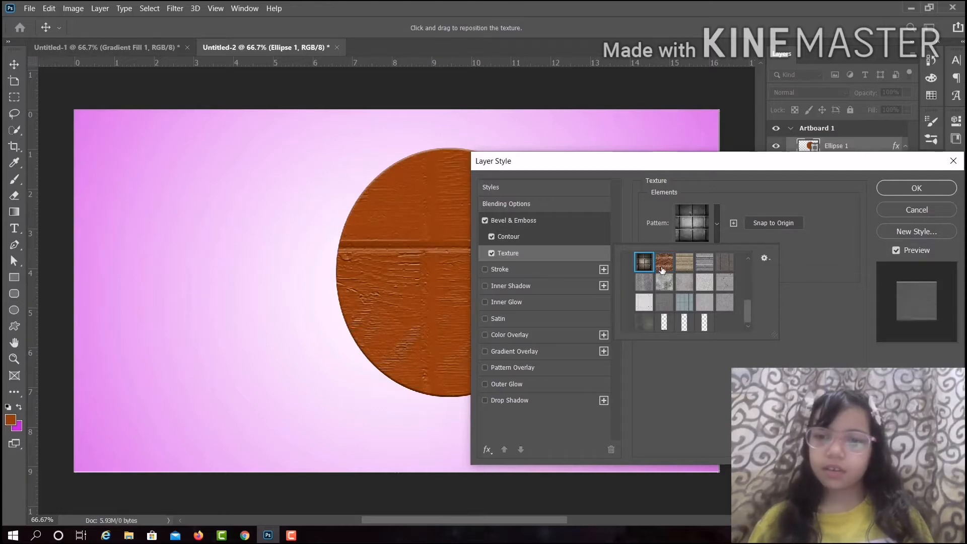
click(662, 263)
click(685, 263)
click(703, 263)
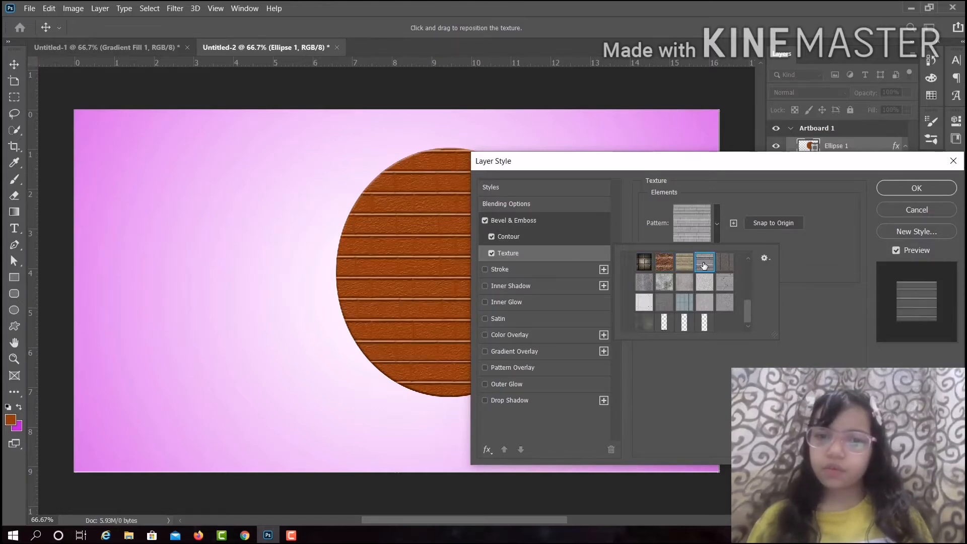
drag(707, 165, 511, 382)
click(518, 444)
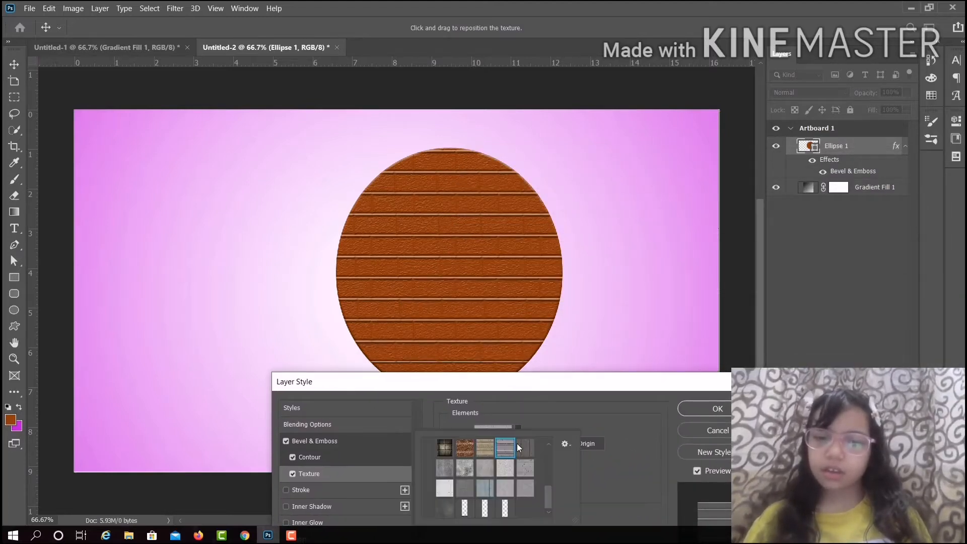
click(445, 449)
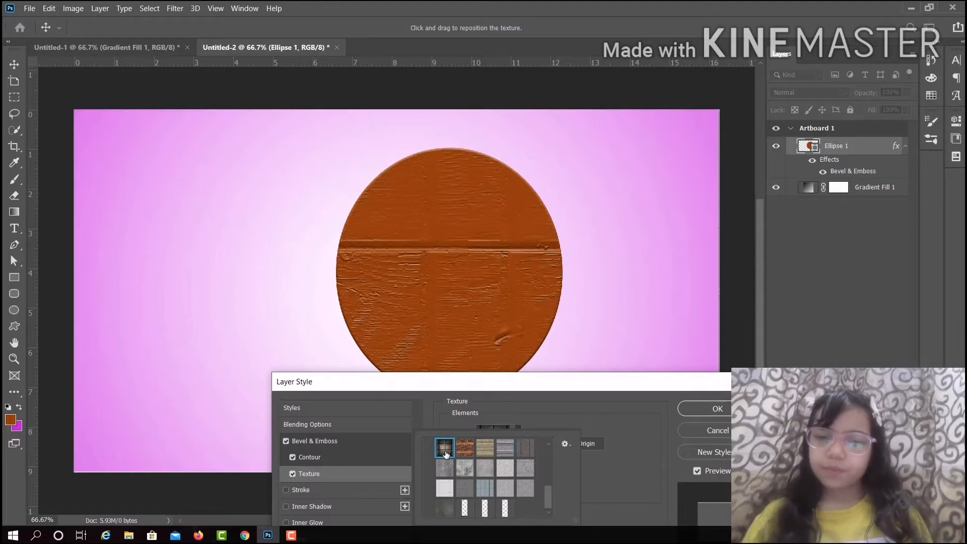
Compare the remaining texture patterns on the ellipse, including the wood, stone, paper and transparent ones.
click(466, 455)
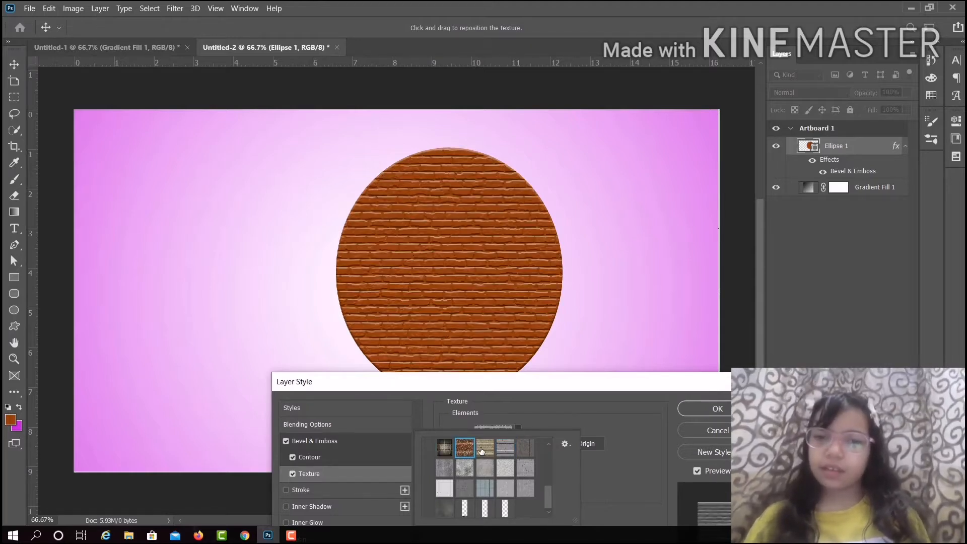
click(491, 450)
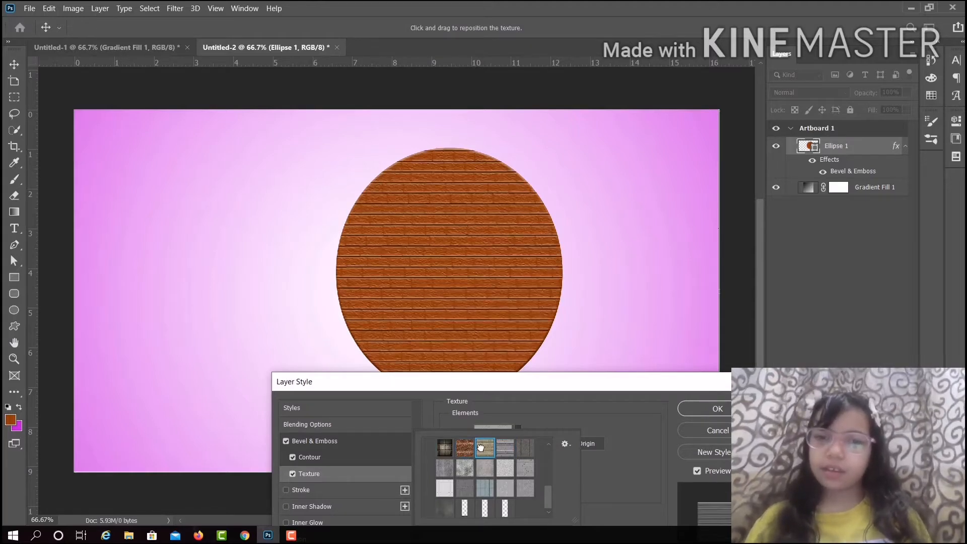
click(508, 449)
click(526, 448)
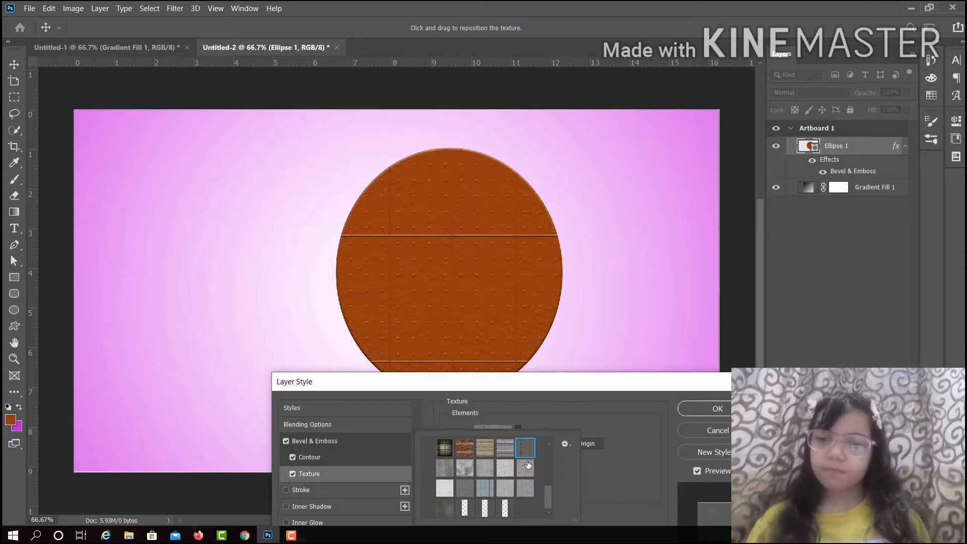
click(493, 469)
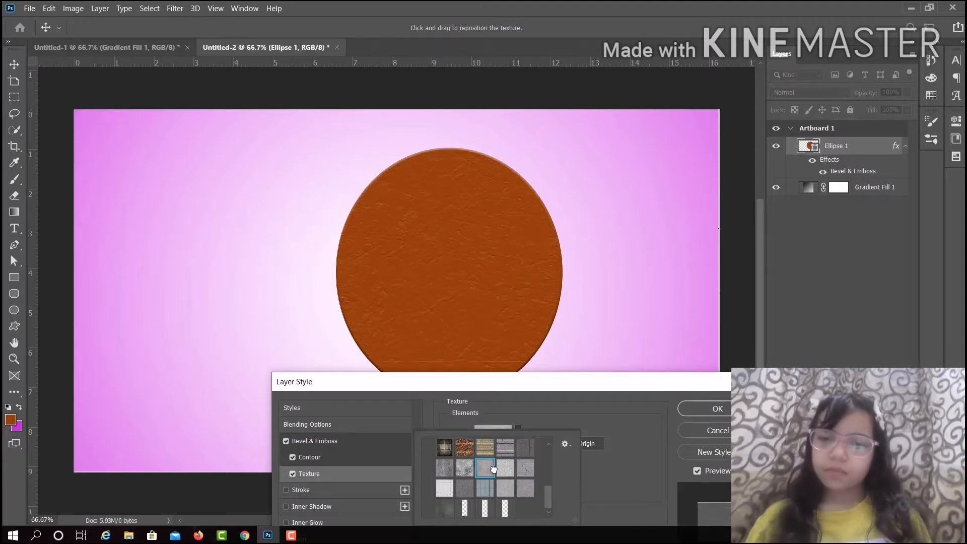
click(445, 468)
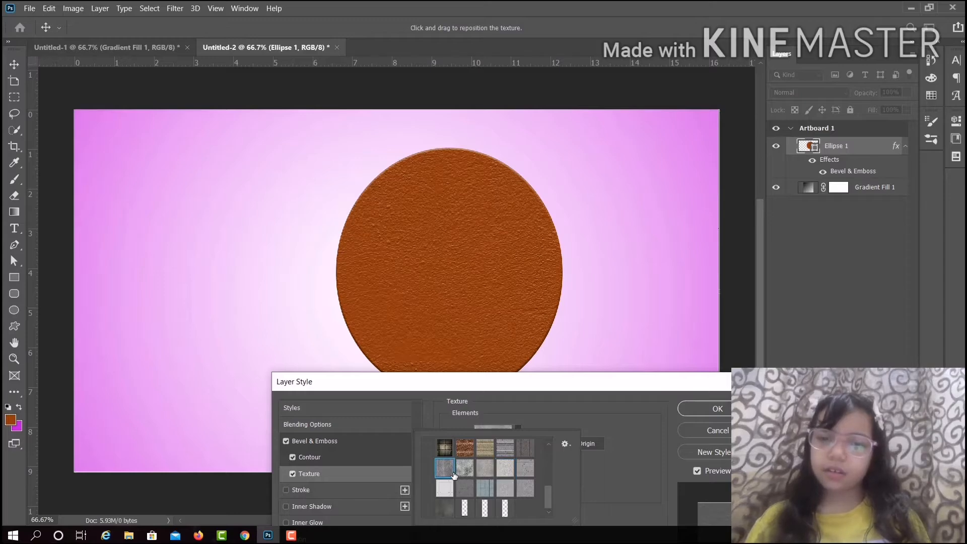
click(463, 469)
click(467, 488)
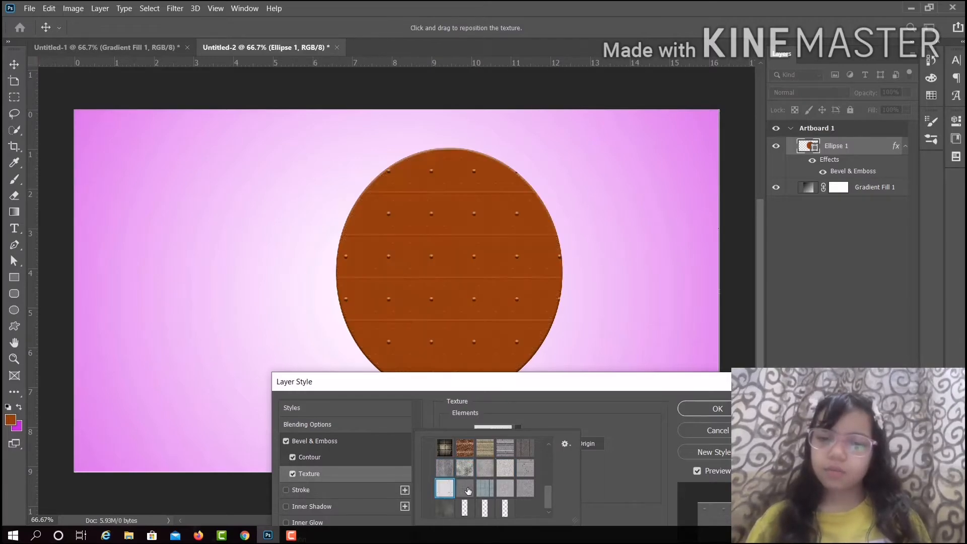
click(485, 488)
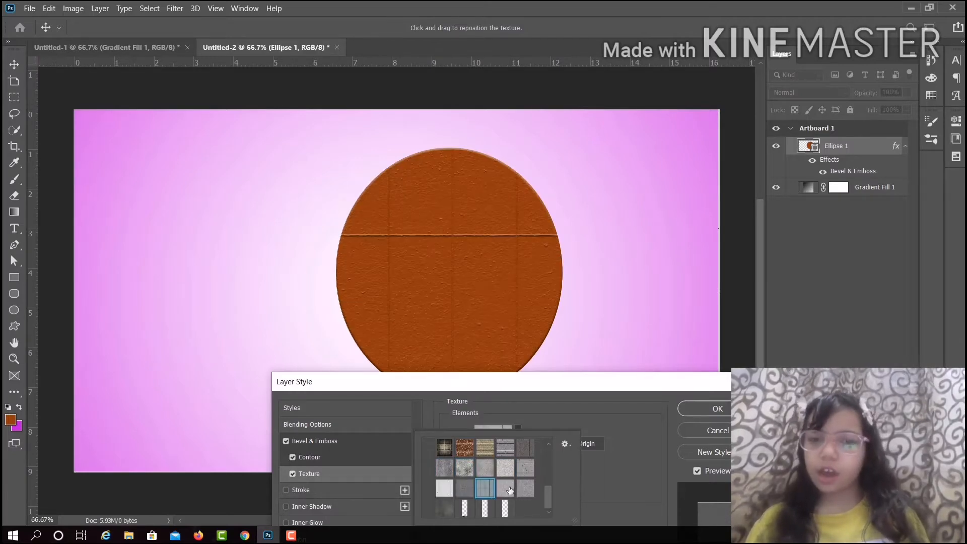
click(505, 488)
click(526, 489)
click(505, 508)
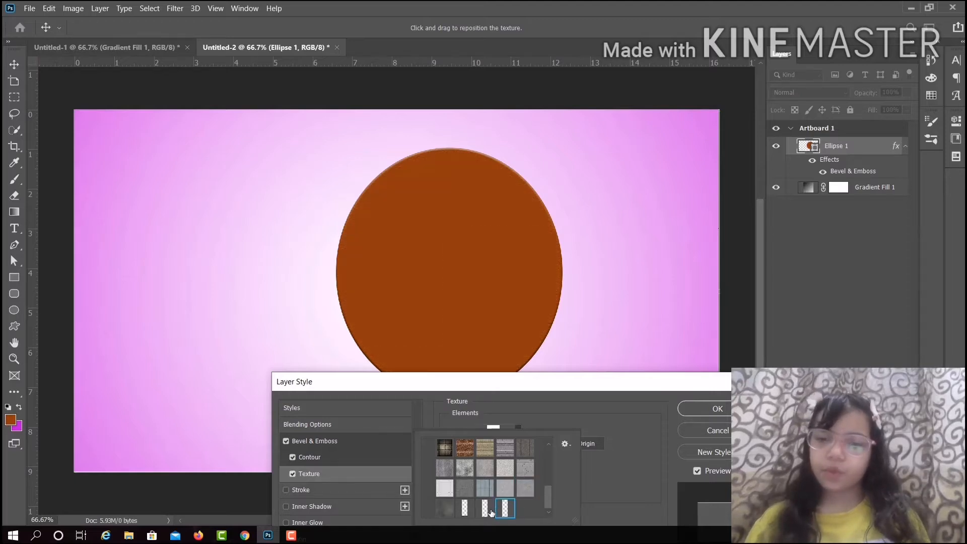
click(484, 509)
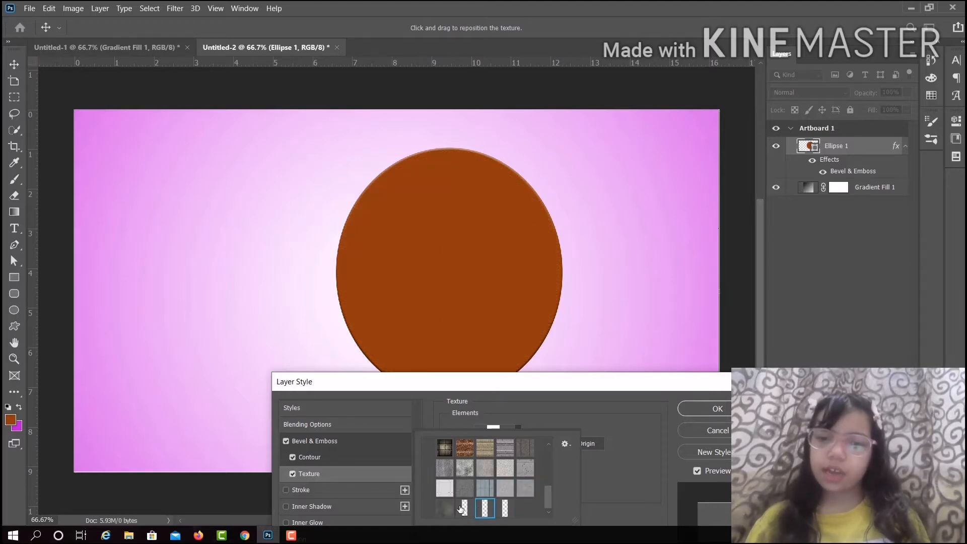
click(464, 510)
click(449, 509)
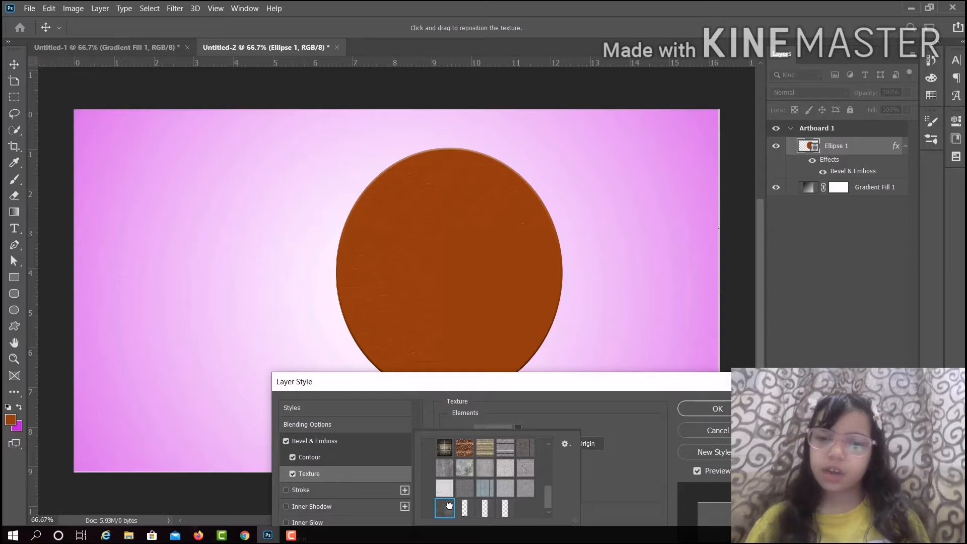
Choose the rough reddish-brown texture pattern for the ellipse and apply the layer style.
click(465, 449)
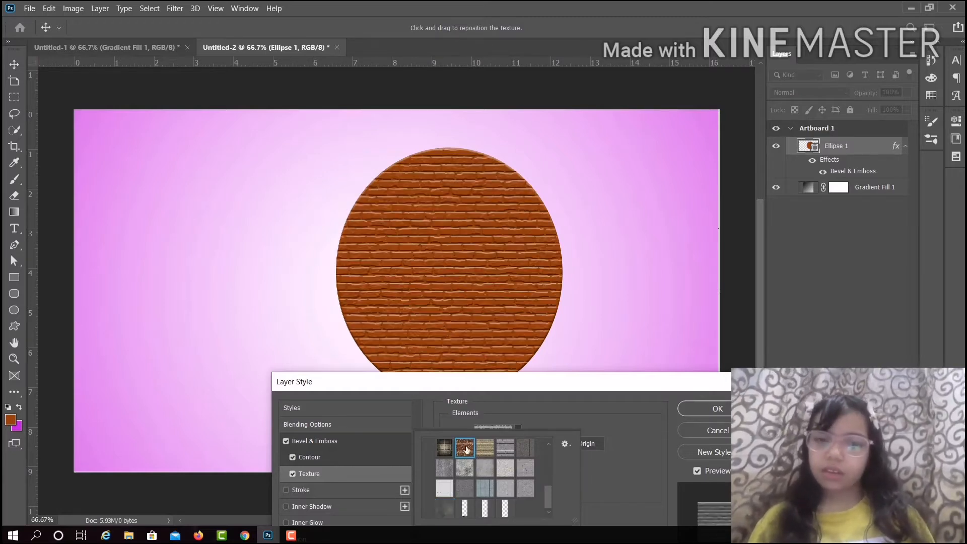
click(699, 409)
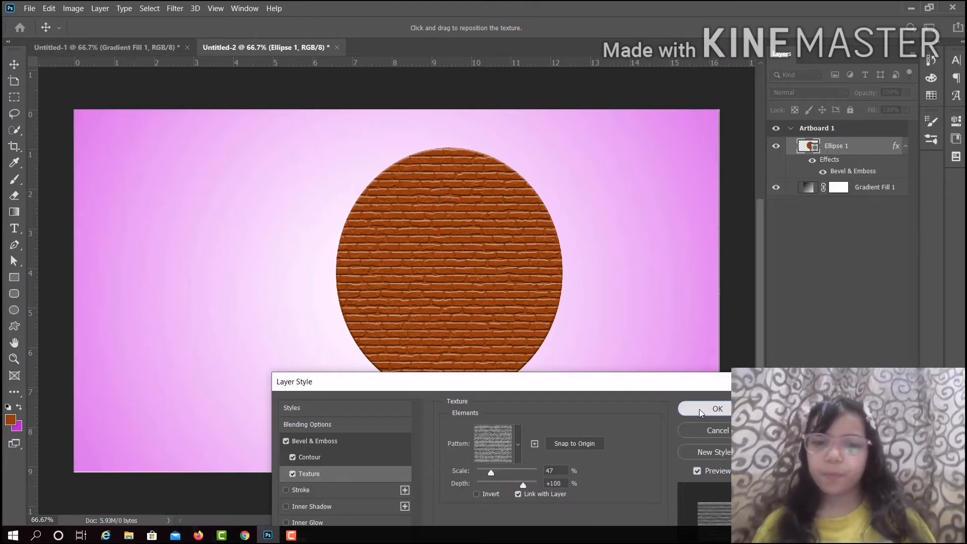
click(699, 409)
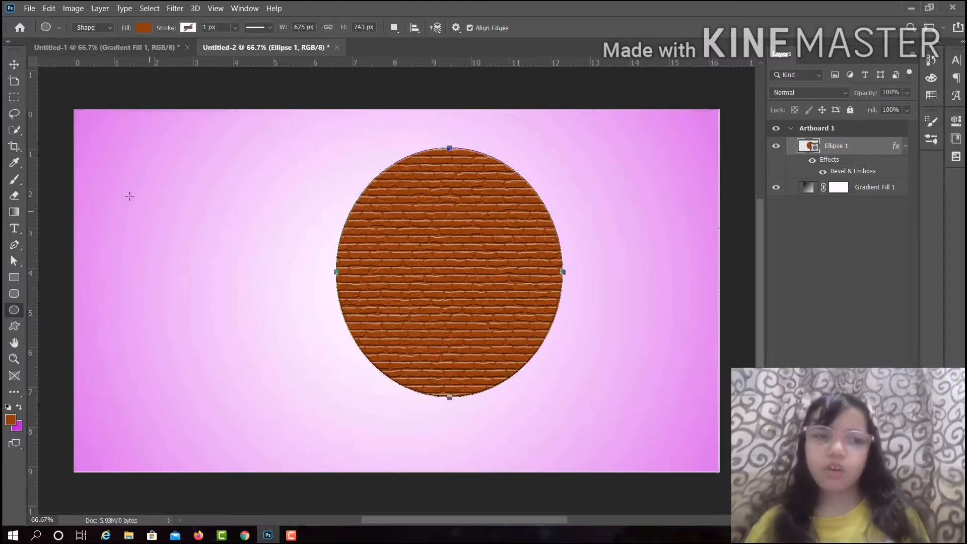
Move the textured ellipse up and slightly left so it sits near the artboard's top centre, then deselect it.
click(15, 64)
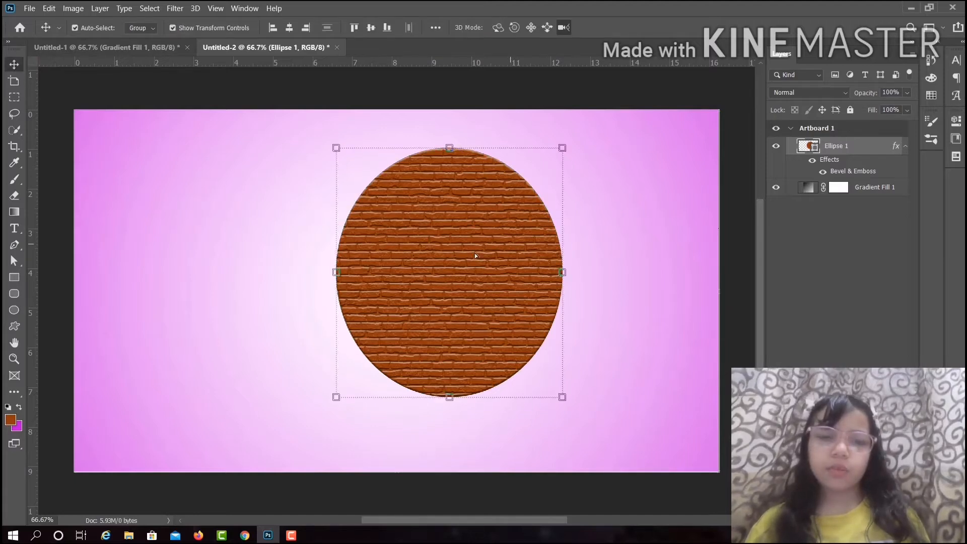
drag(474, 253, 470, 219)
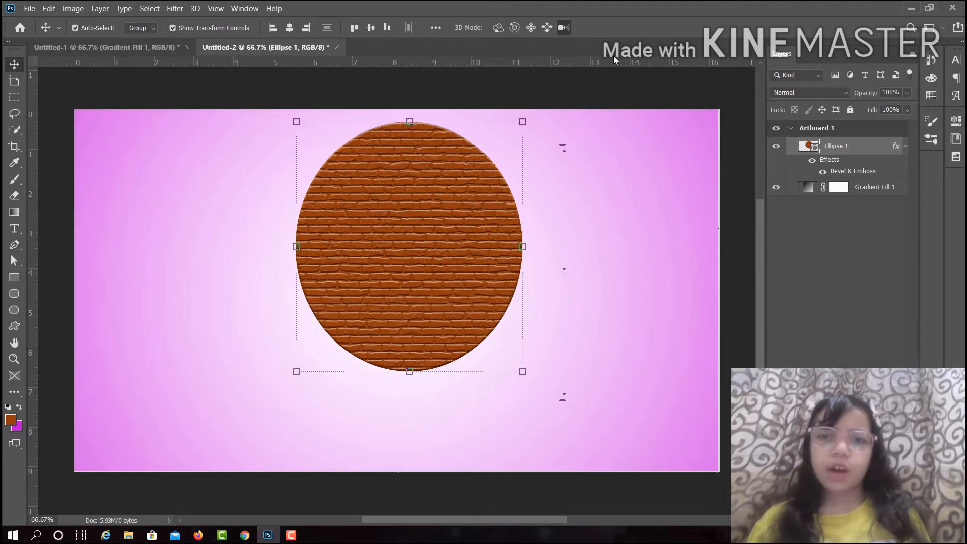
click(644, 146)
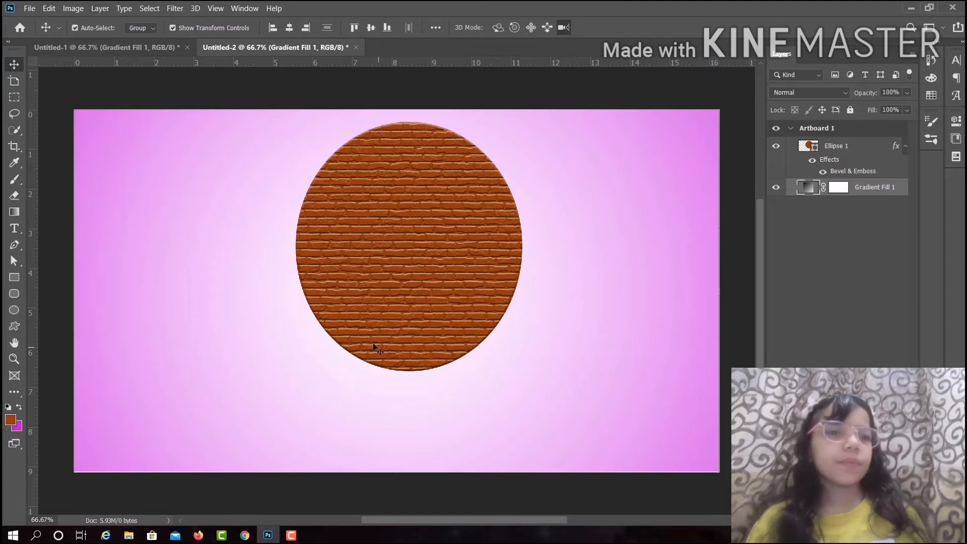
Open the kisspng Photoshop logo image with the blue splash from the Desktop.
click(29, 8)
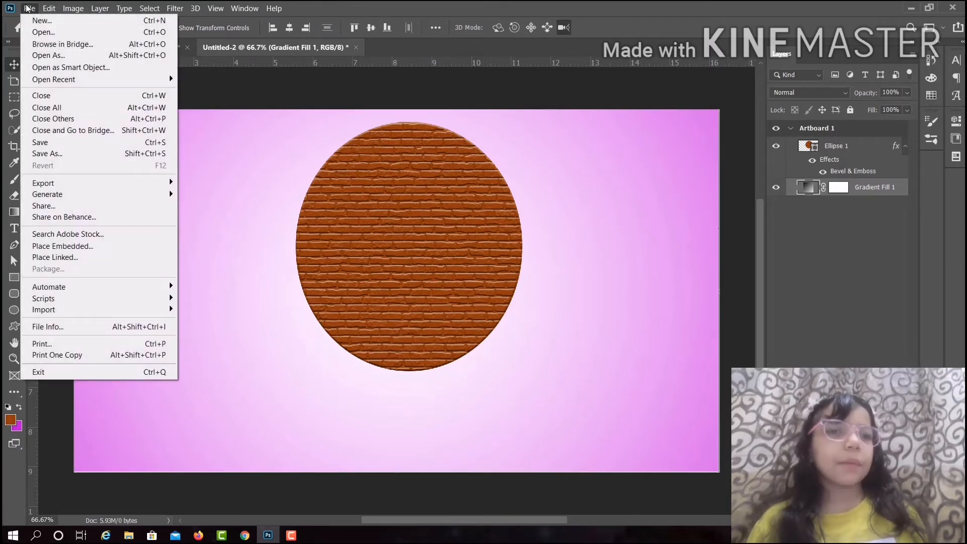
click(64, 33)
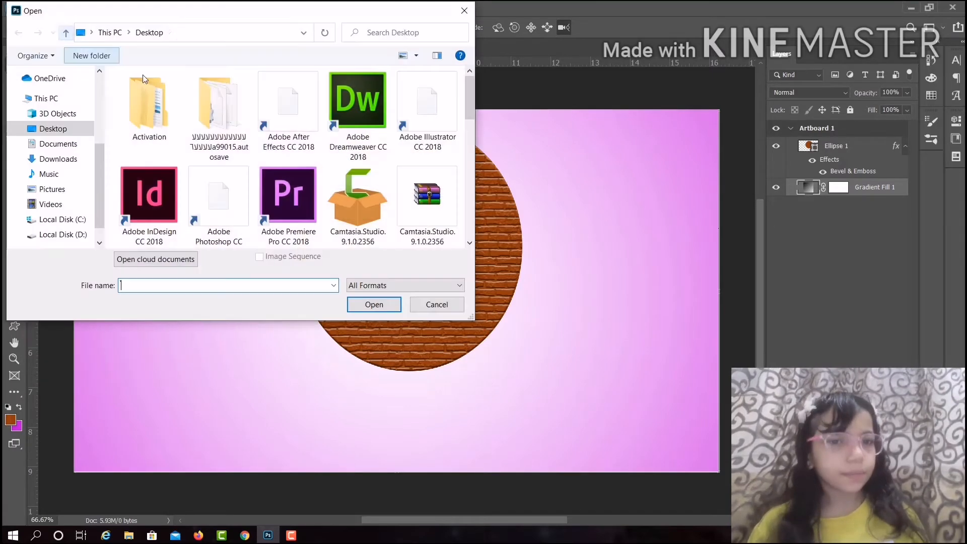
drag(473, 95, 479, 160)
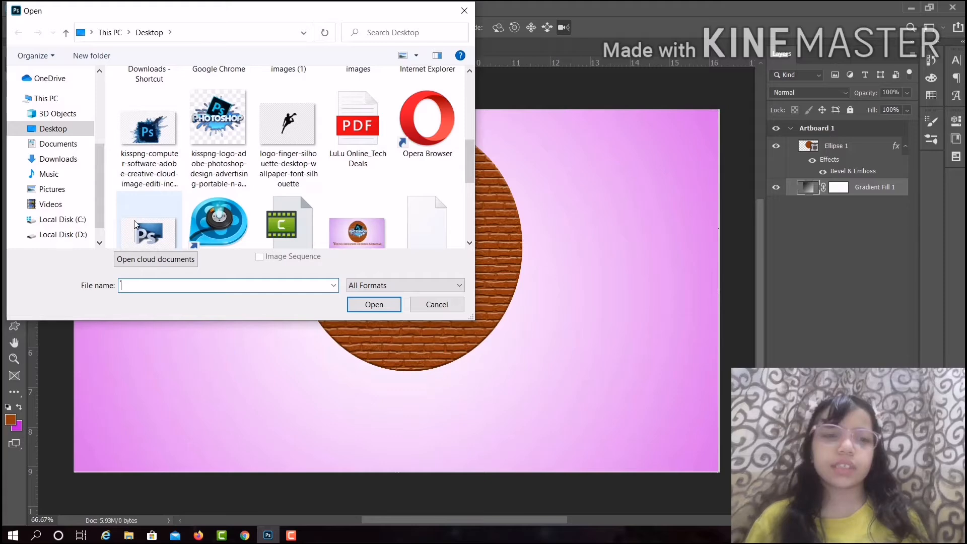
double_click(199, 112)
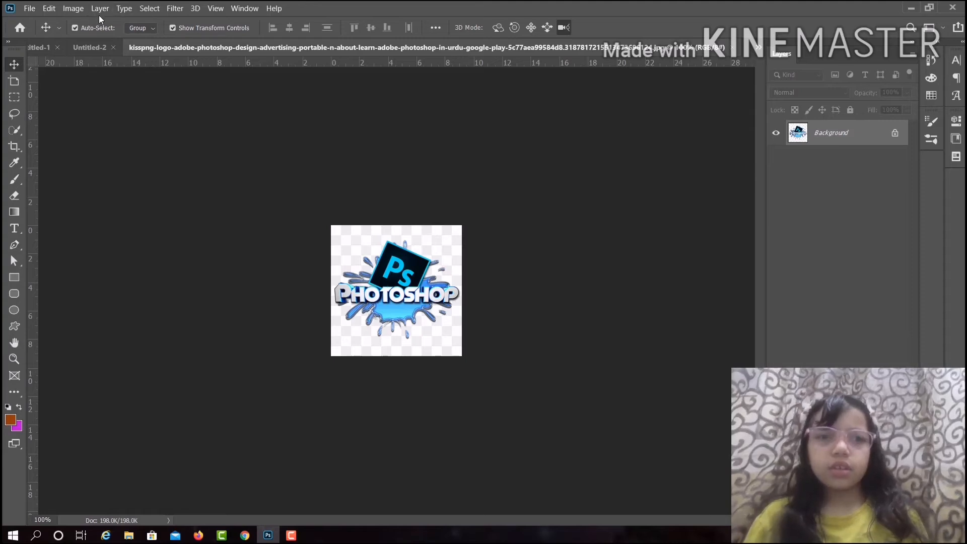
Resize the logo image to 13 × 13 centimeters.
click(65, 7)
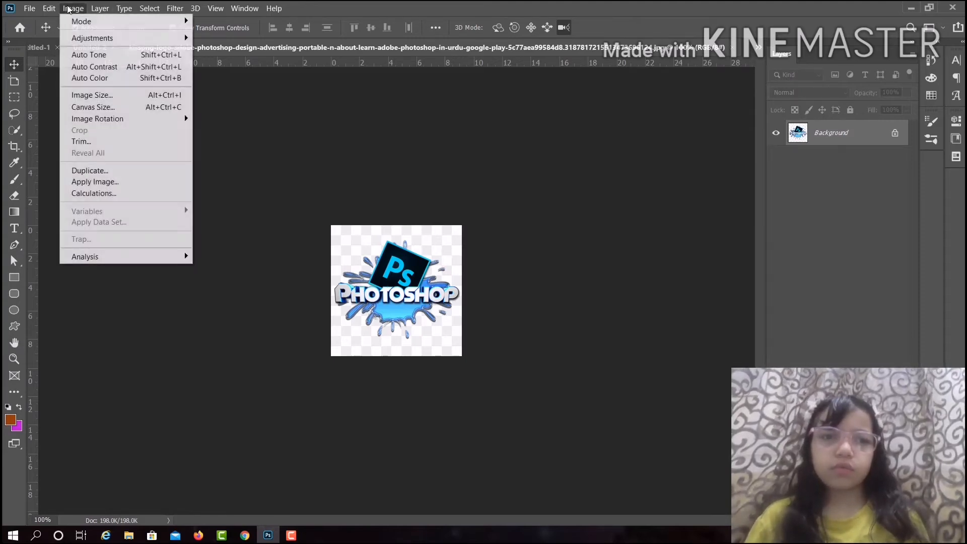
click(163, 96)
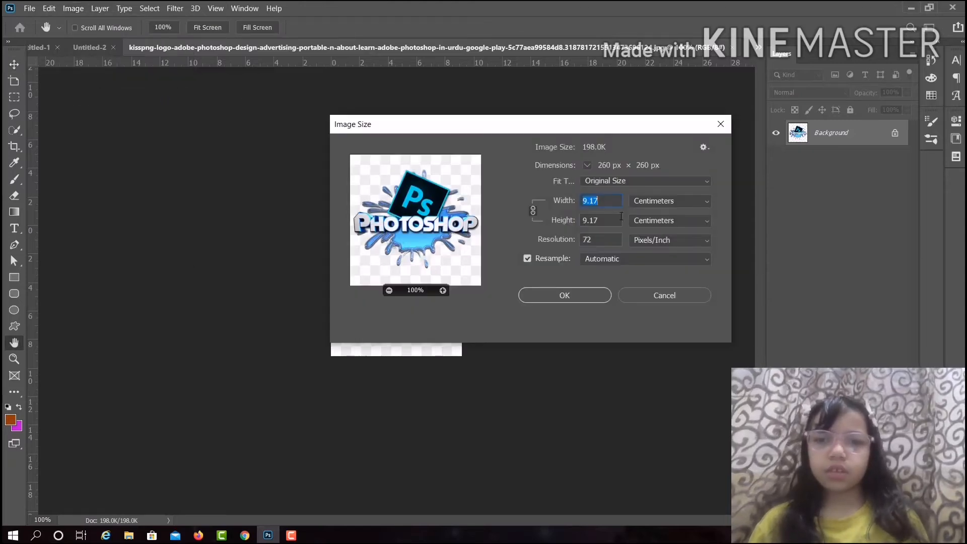
key(BackSpace)
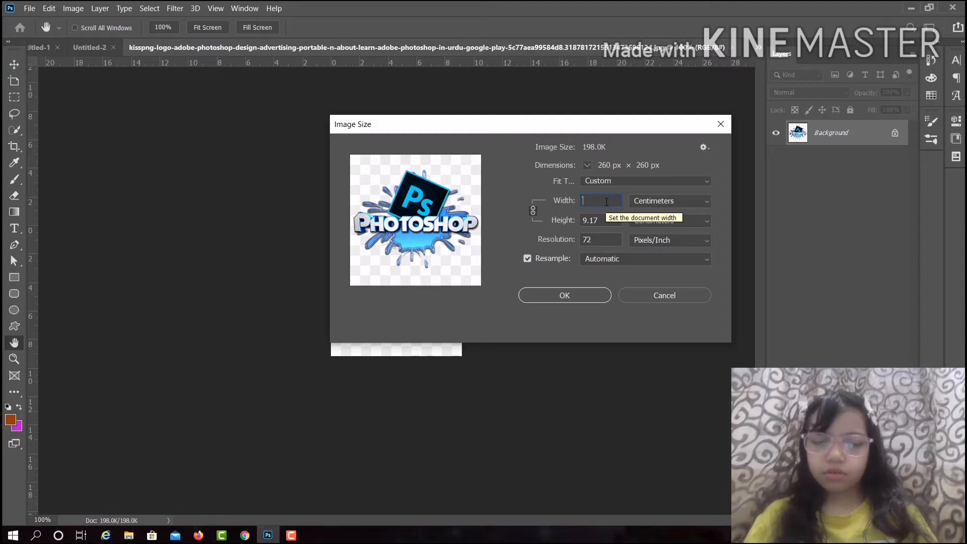
text(13)
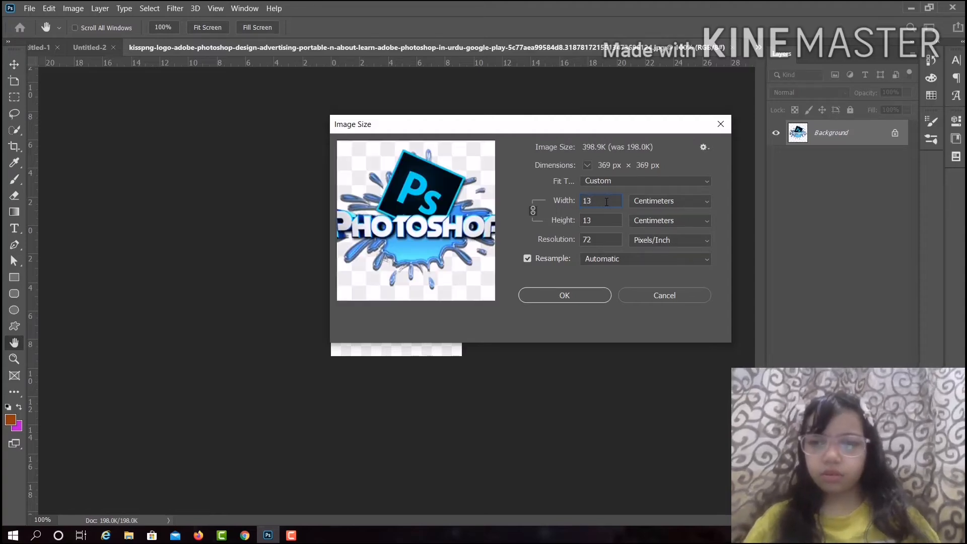
click(565, 295)
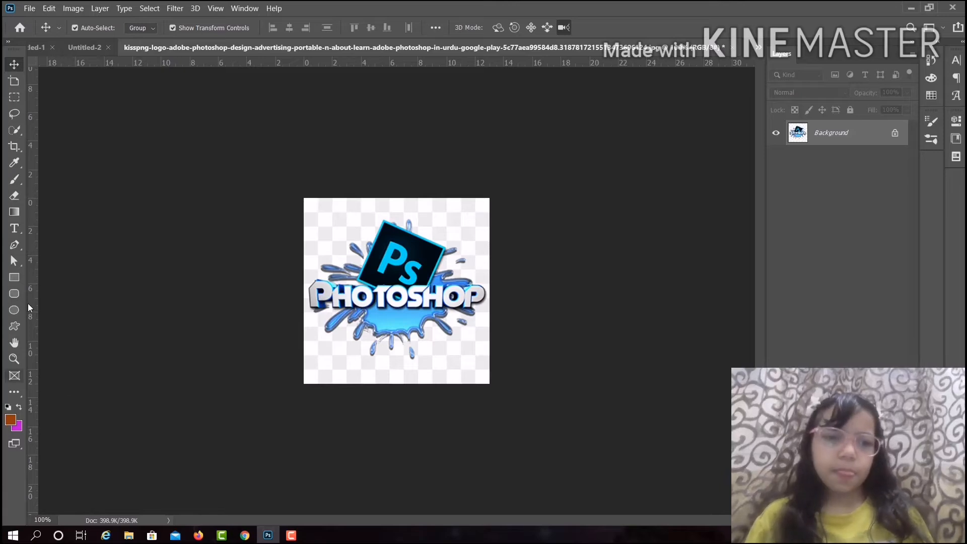
Select the Photoshop logo with the Object Selection tool and move it into the Untitled-2 document over the ellipse.
click(14, 395)
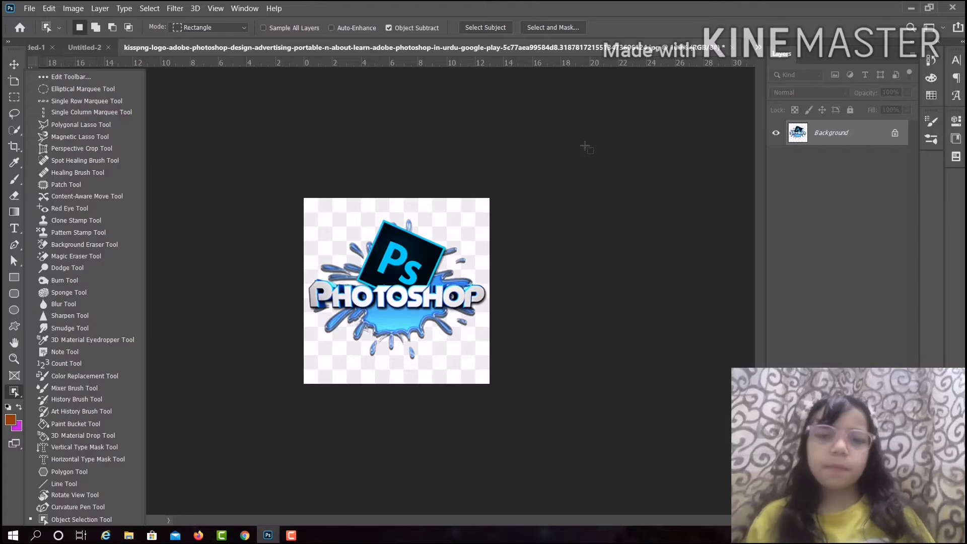
drag(585, 147, 275, 398)
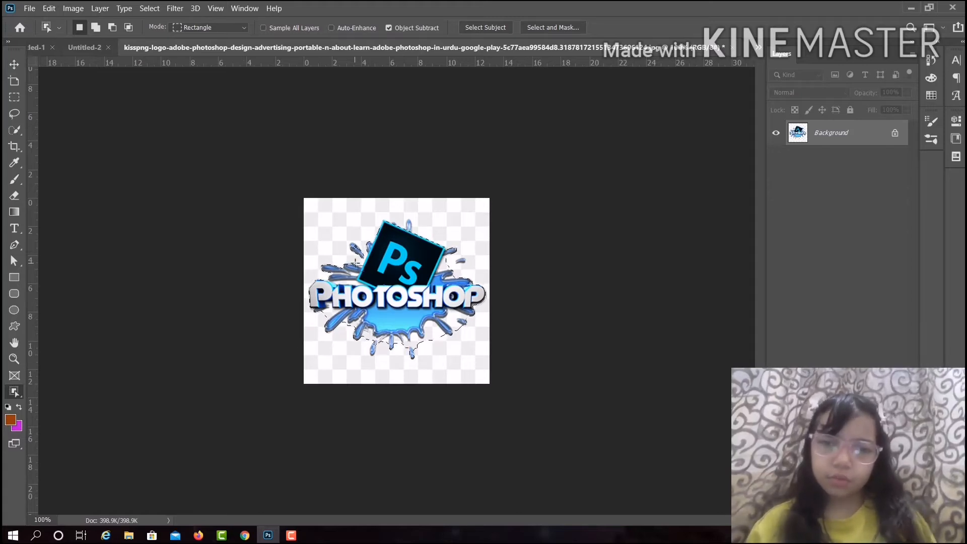
click(14, 64)
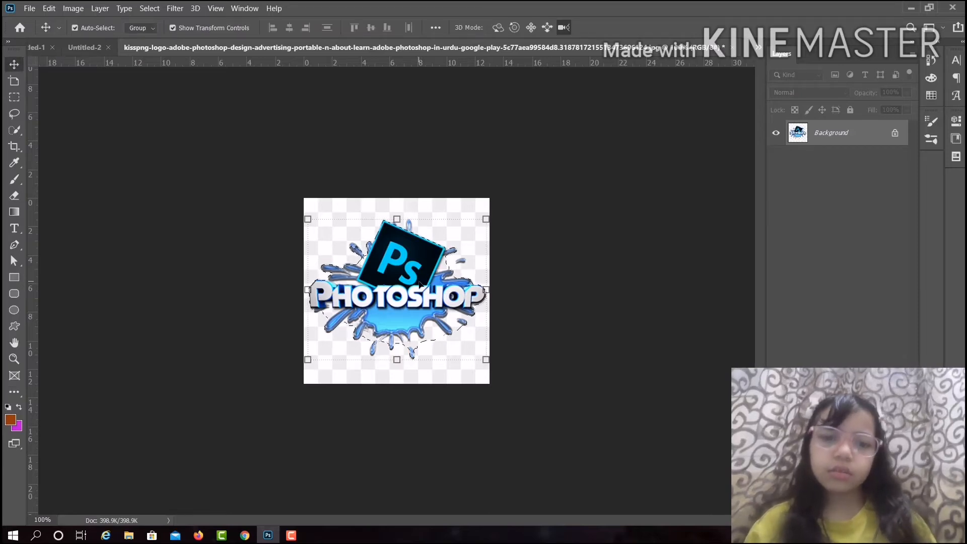
drag(419, 284, 406, 232)
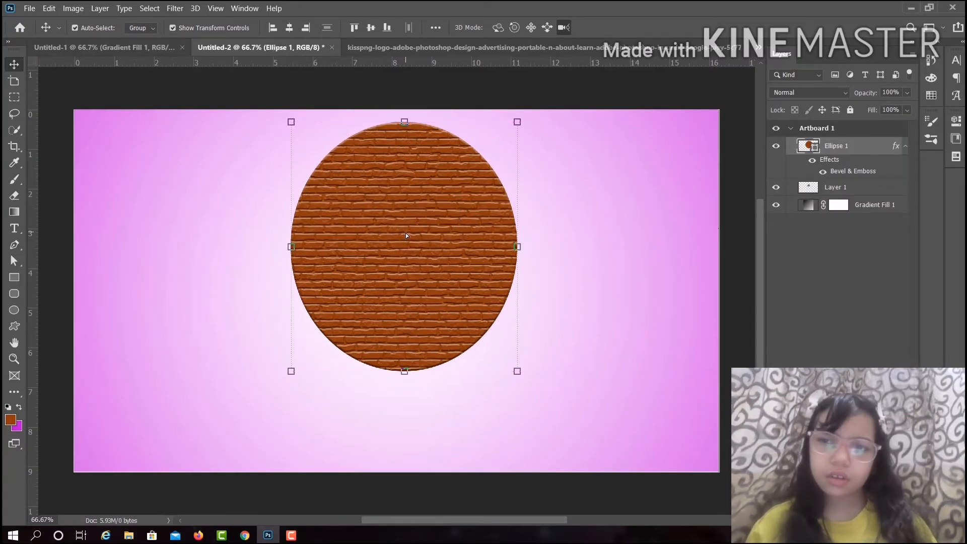
Place the logo layer above the ellipse layer and centre the logo horizontally on the ellipse.
double_click(832, 193)
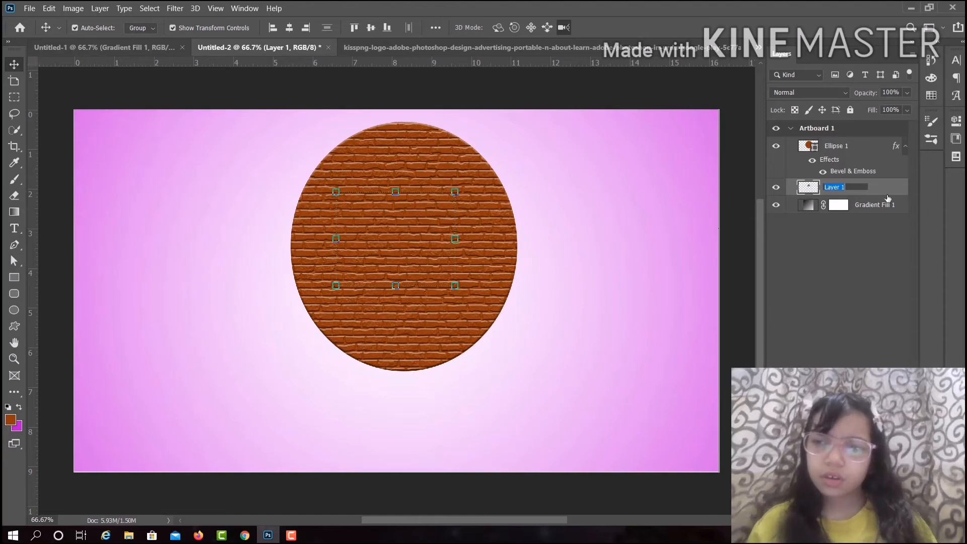
drag(894, 192, 876, 131)
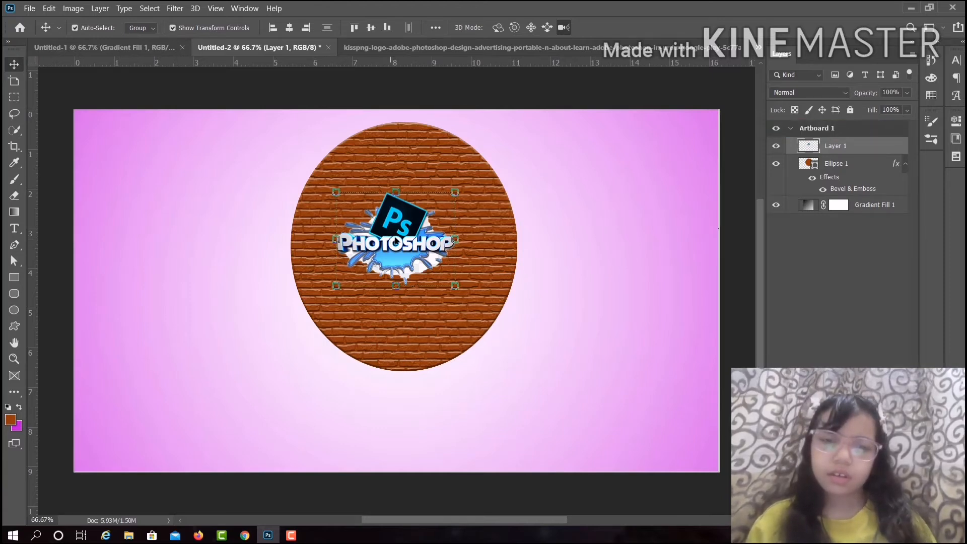
drag(395, 243, 403, 242)
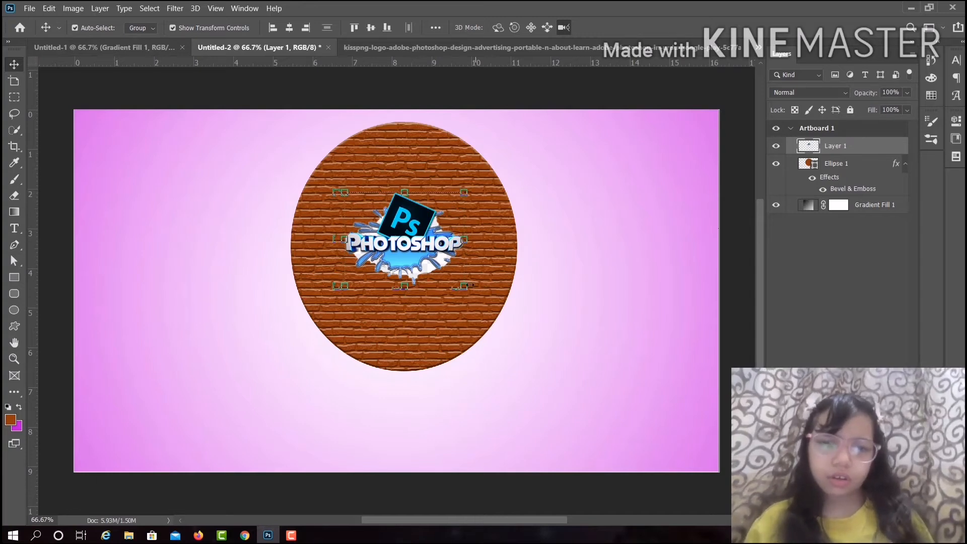
Scale the logo up to about 182% and centre it horizontally within the brick ellipse.
key(ctrl+t)
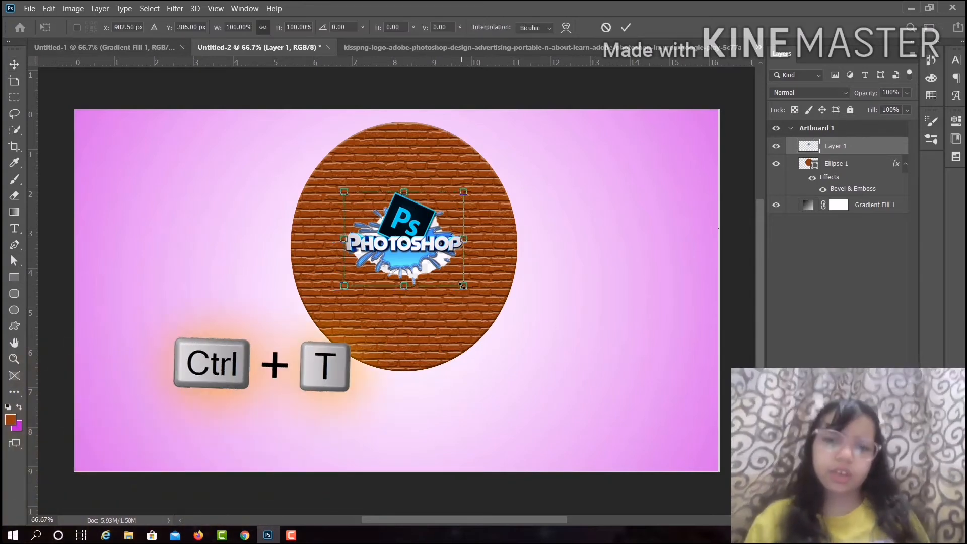
drag(473, 293, 607, 329)
drag(458, 239, 406, 208)
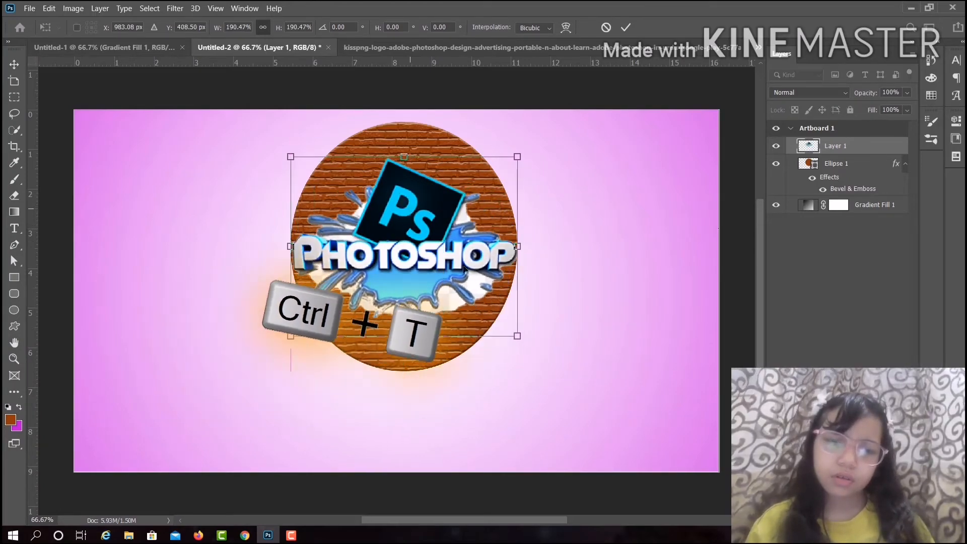
drag(513, 332, 505, 325)
drag(420, 260, 422, 253)
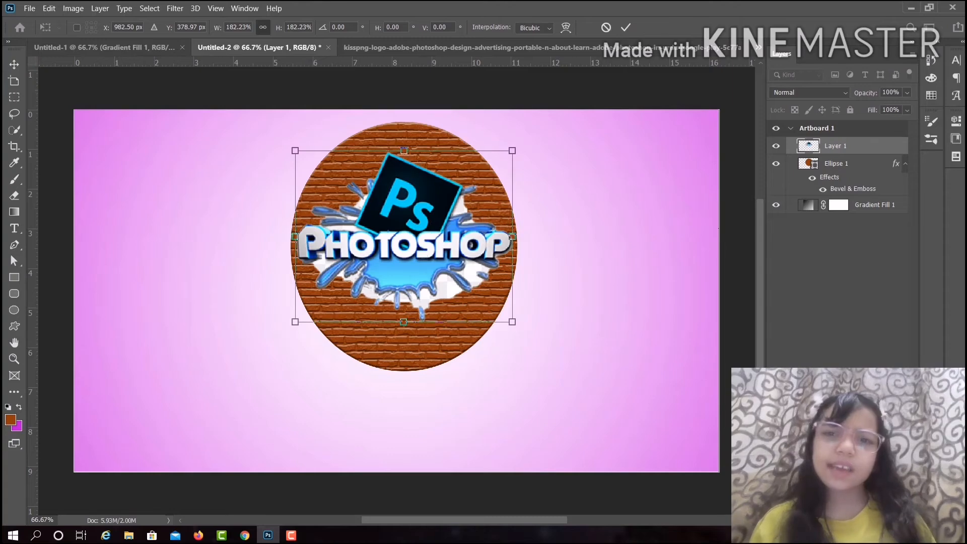
click(626, 28)
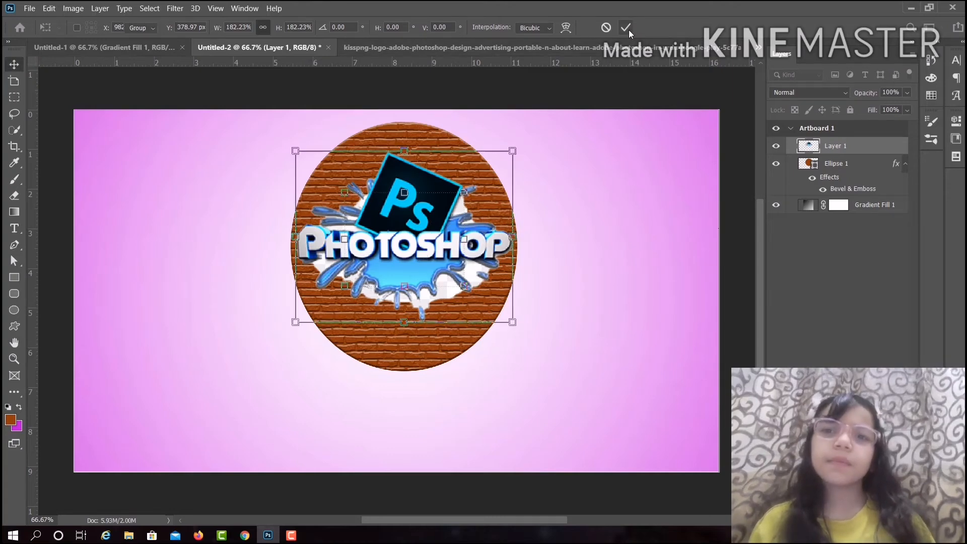
Clip the logo layer to the ellipse layer in Untitled-2 as a clipping mask, using the finished Untitled-1 design as reference.
click(90, 43)
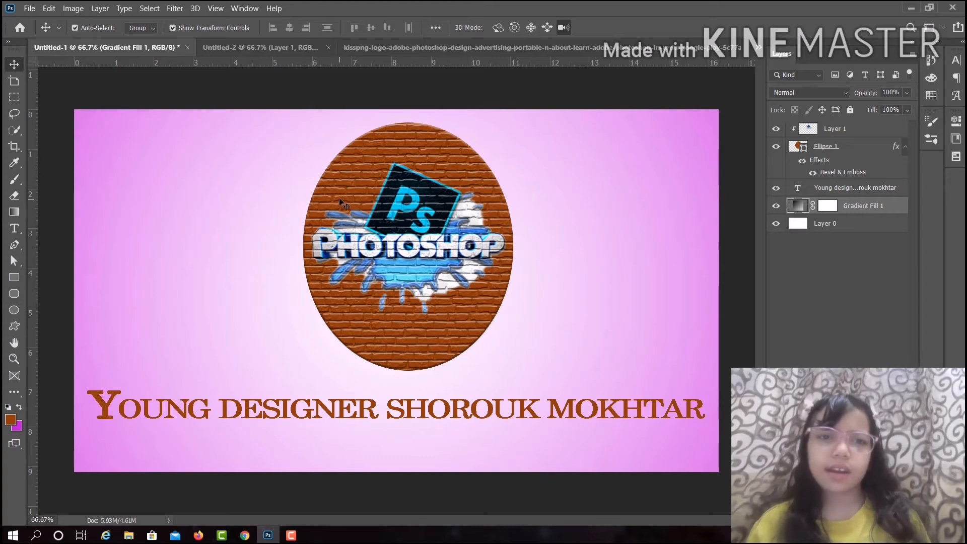
click(264, 49)
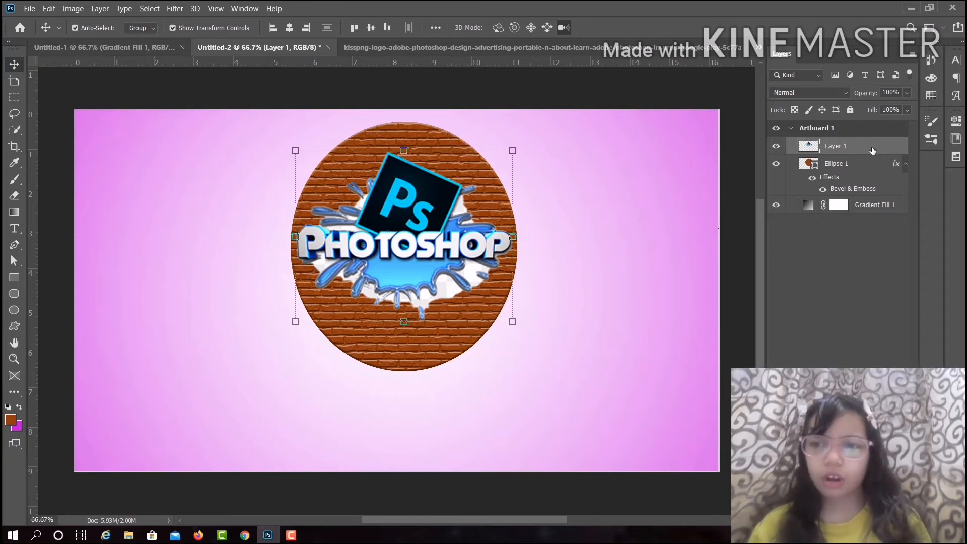
key(alt)
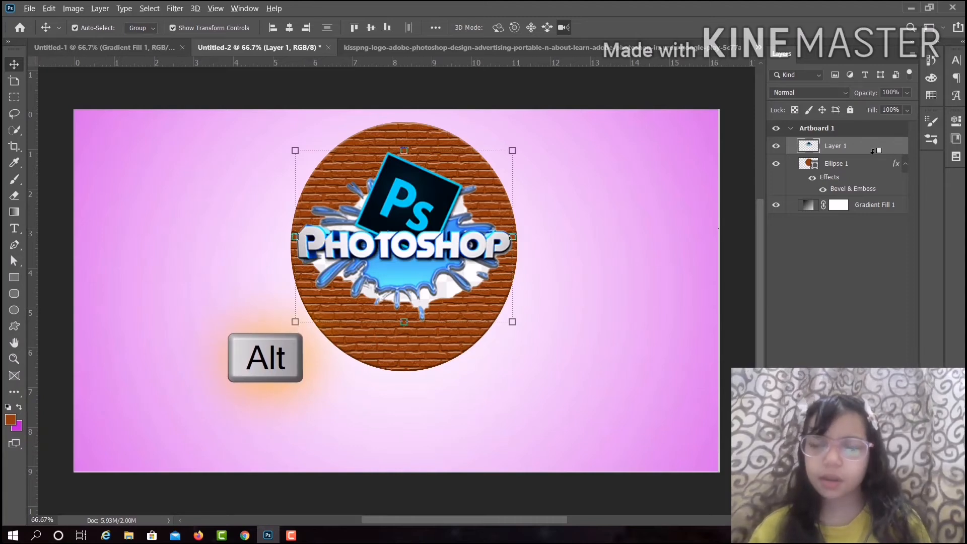
alt+click(873, 151)
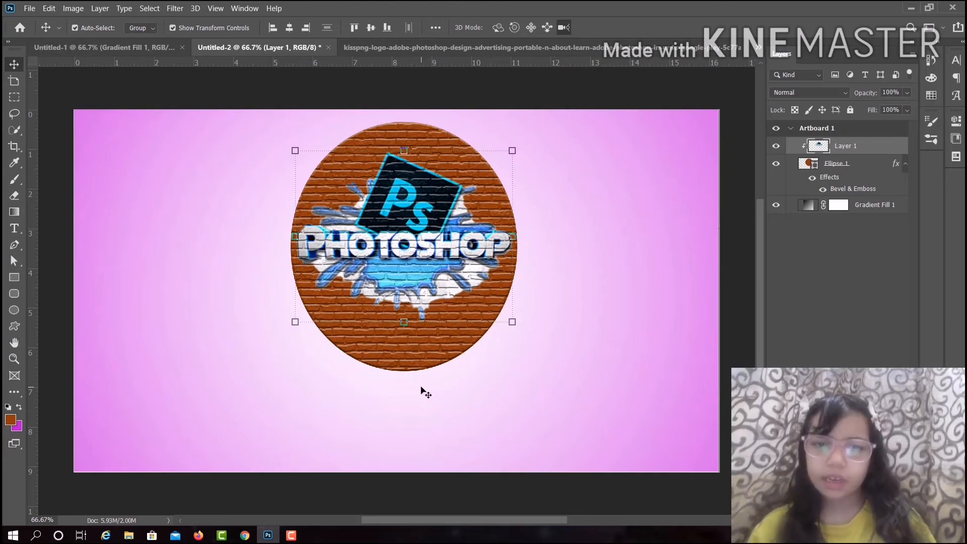
mouse_move(397, 250)
mouse_down()
mouse_move(397, 237)
mouse_move(399, 257)
mouse_move(399, 248)
mouse_up()
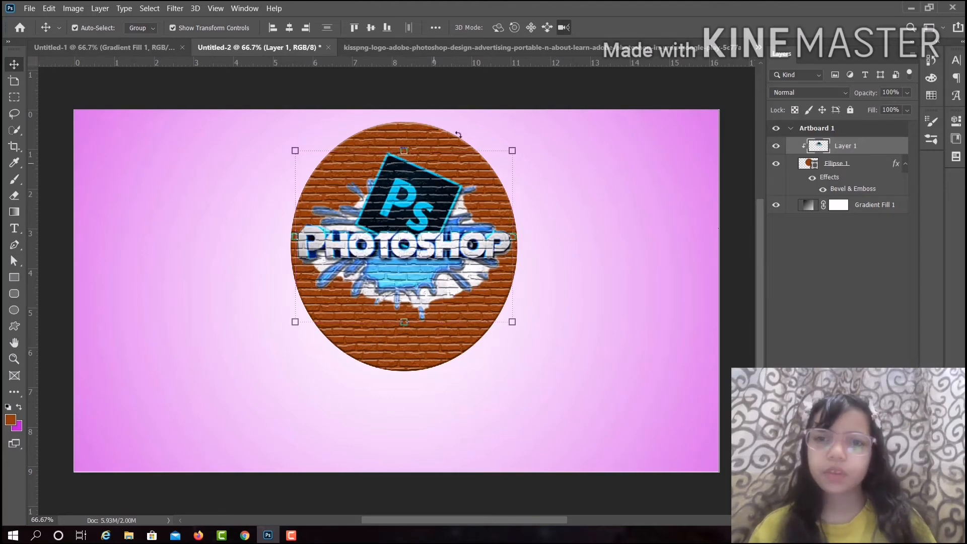
click(568, 264)
Copy the brown designer-name text layer from Untitled-1 into Untitled-2, placing it beneath the ellipse.
click(122, 40)
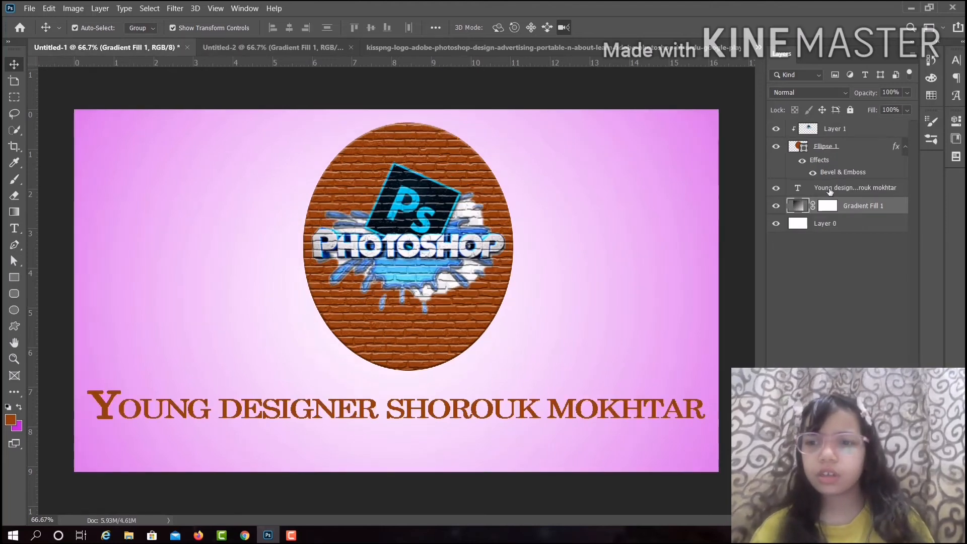
drag(776, 187, 413, 422)
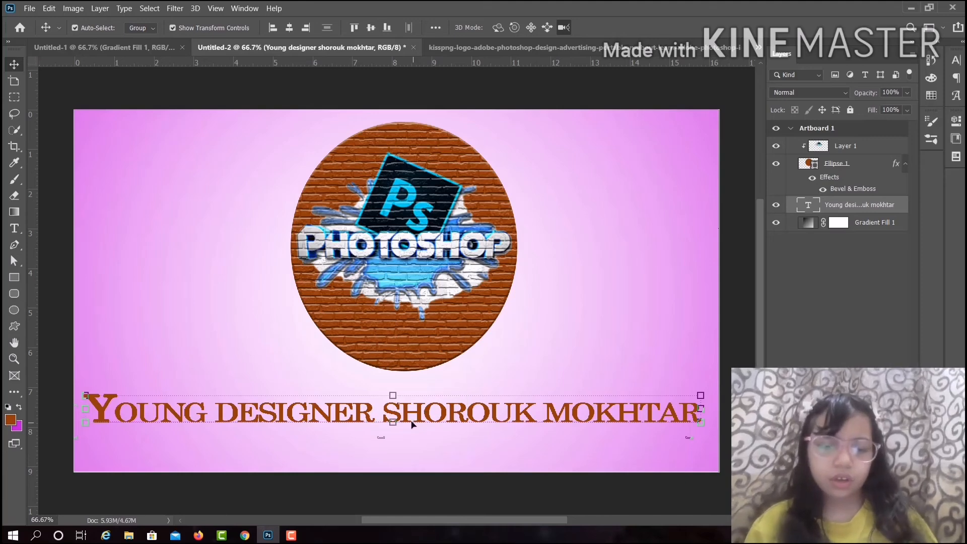
Scale the designer-name text to about 103% and centre it across the artboard just below the ellipse.
key(ctrl+t)
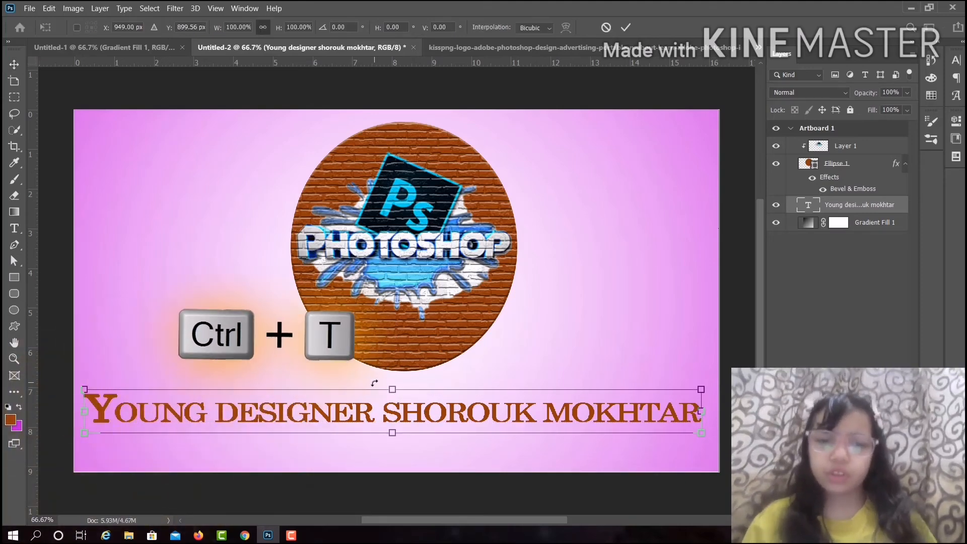
mouse_move(392, 389)
mouse_down()
mouse_move(392, 347)
mouse_move(387, 388)
mouse_up()
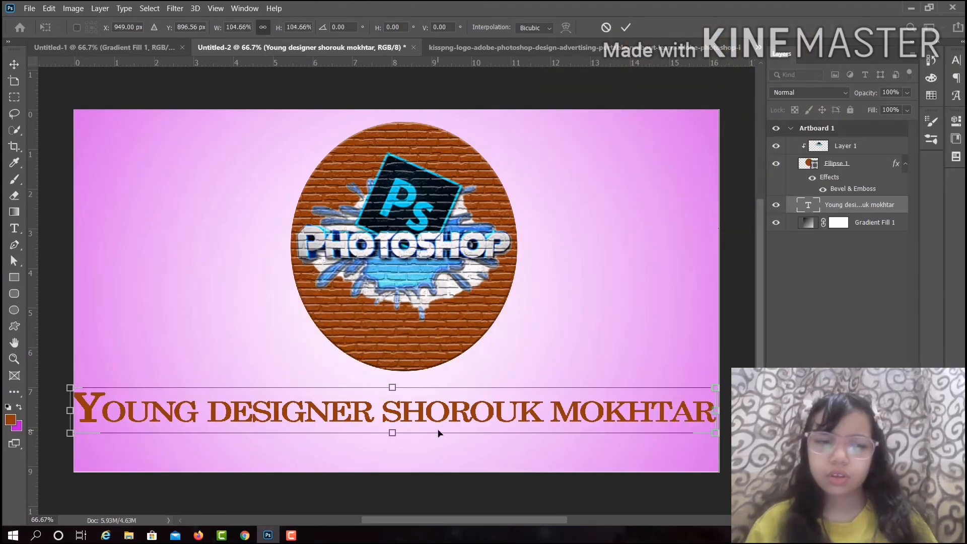
drag(438, 433, 434, 423)
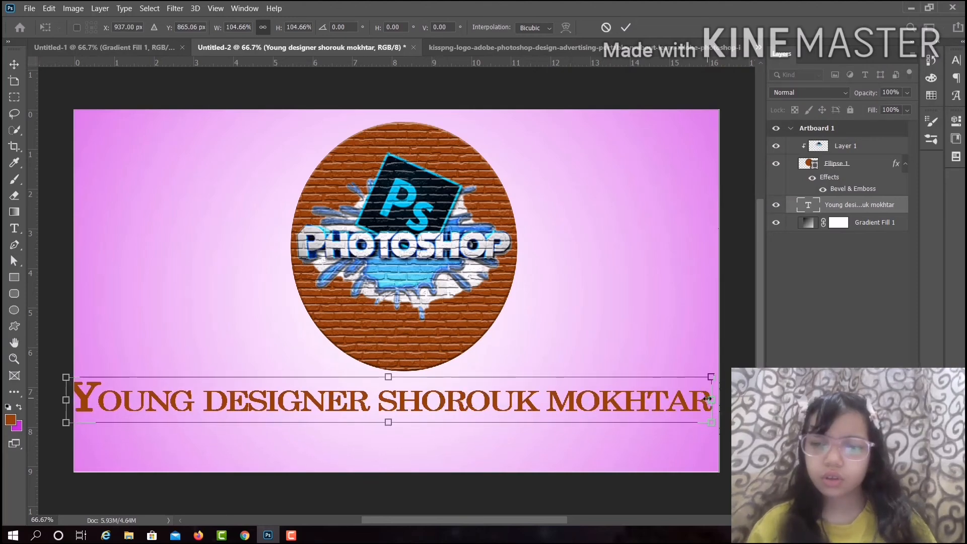
drag(704, 399, 661, 399)
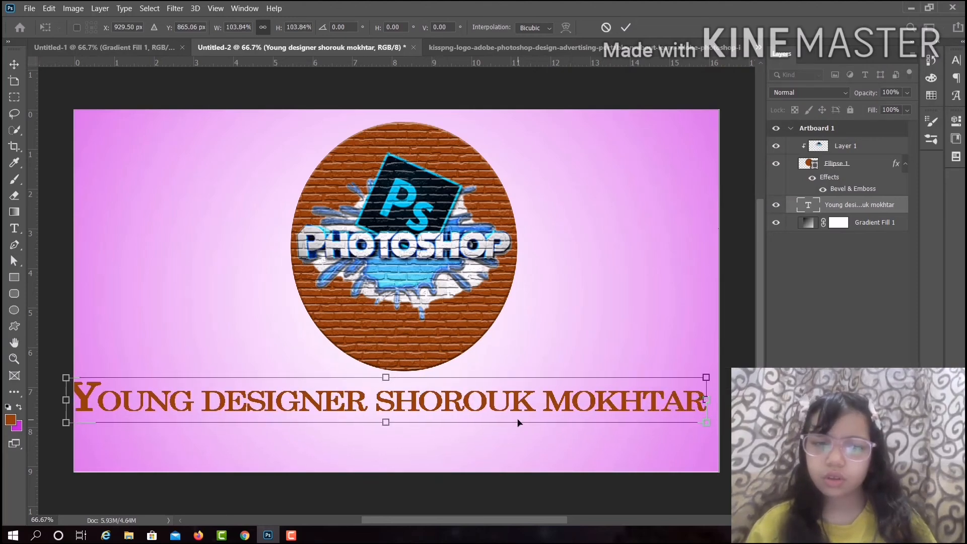
mouse_move(519, 422)
mouse_down()
mouse_move(537, 422)
mouse_move(529, 414)
mouse_up()
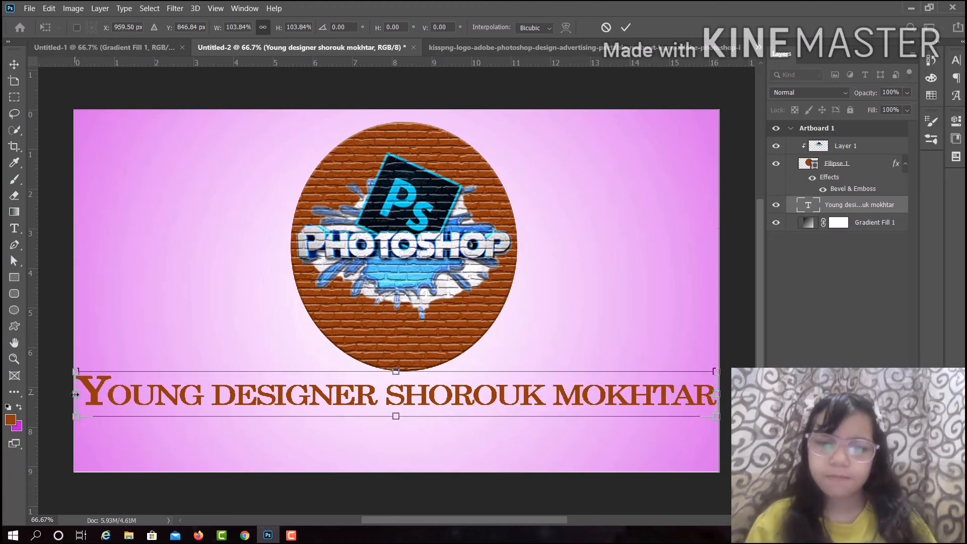
drag(75, 395, 81, 394)
drag(368, 394, 368, 392)
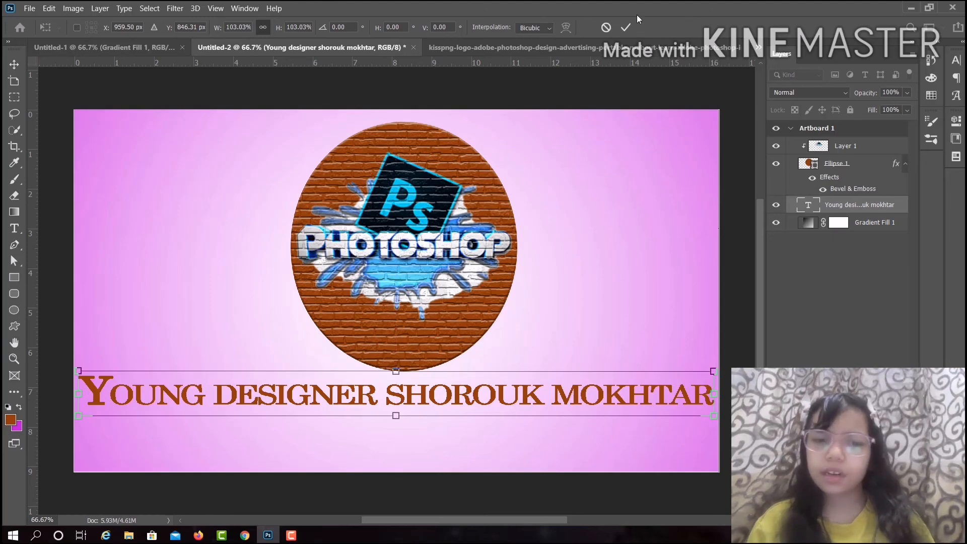
click(625, 28)
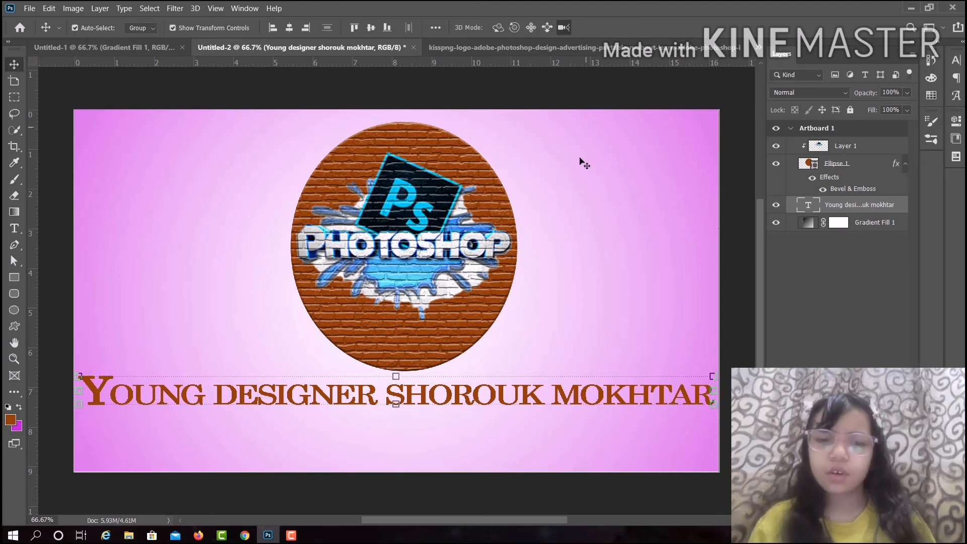
click(582, 284)
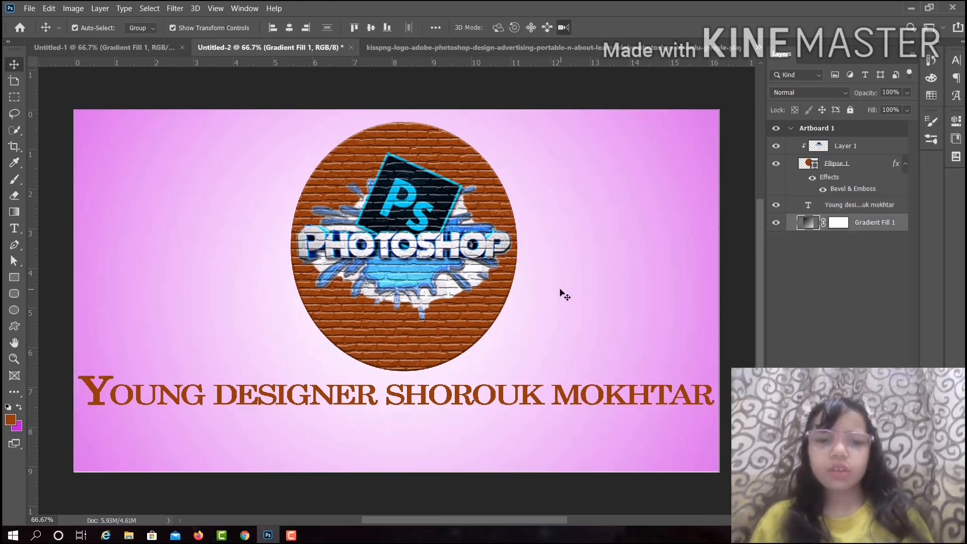